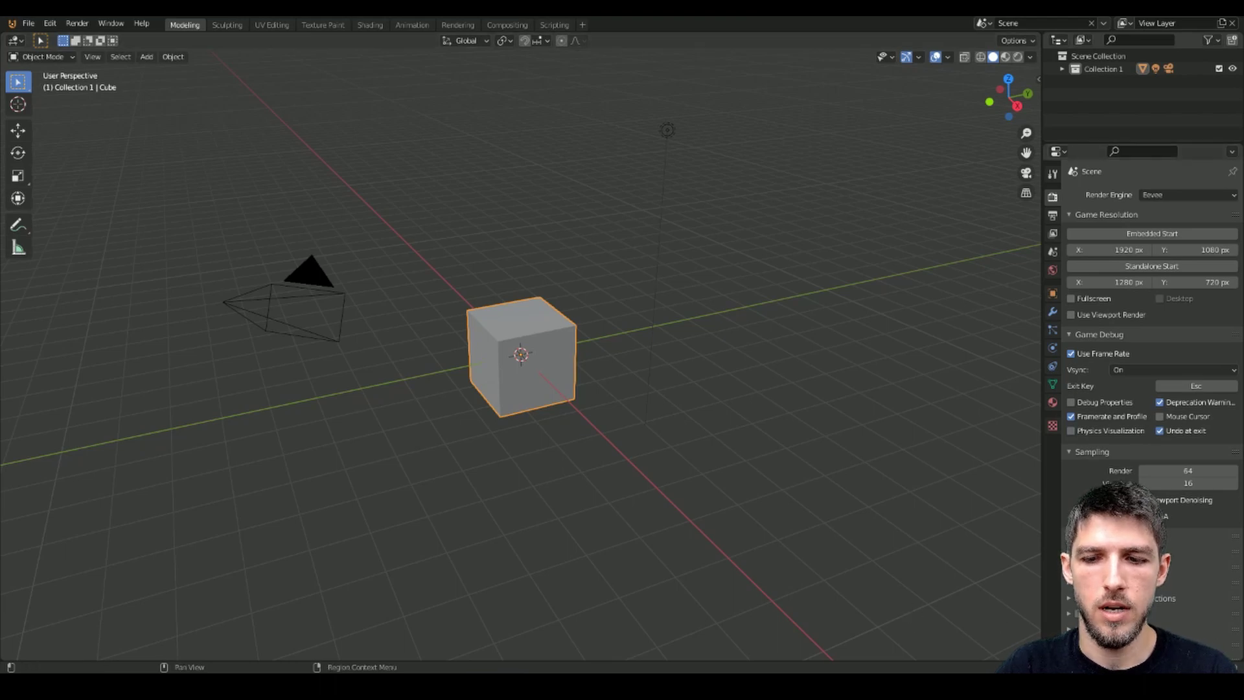
Split the 3D view and make the lower area a Logic Bricks editor.
left_click_drag(1038, 660, 928, 345)
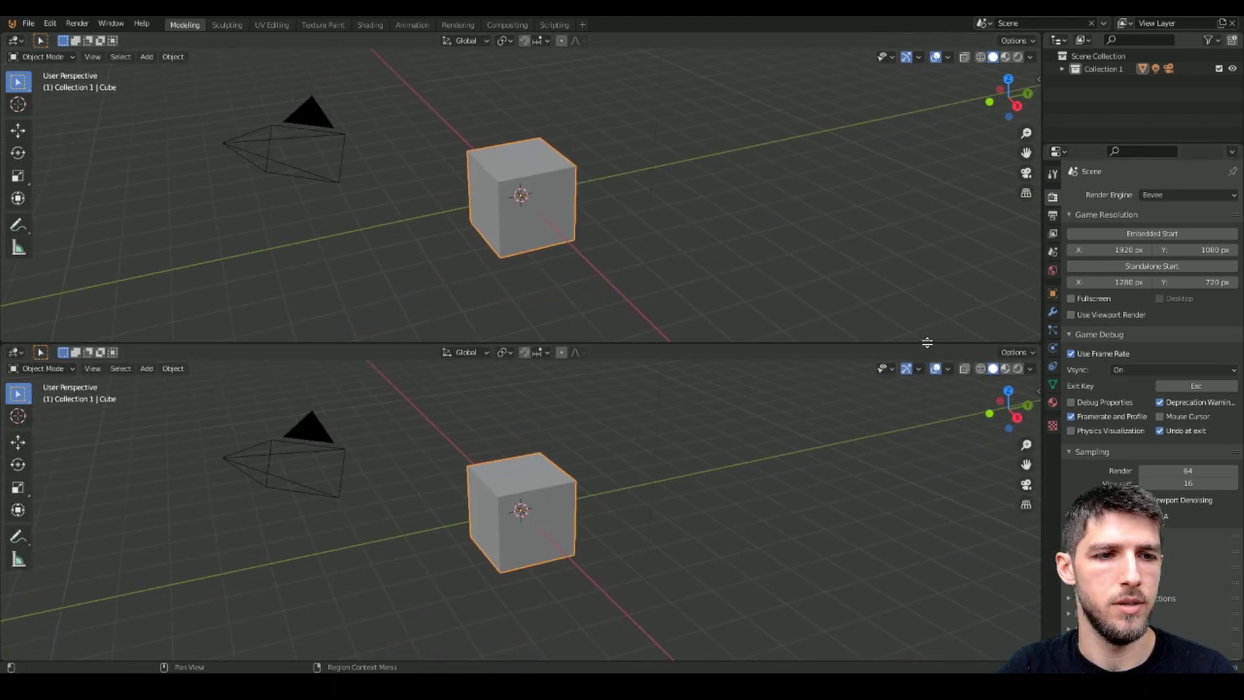
left_click(17, 352)
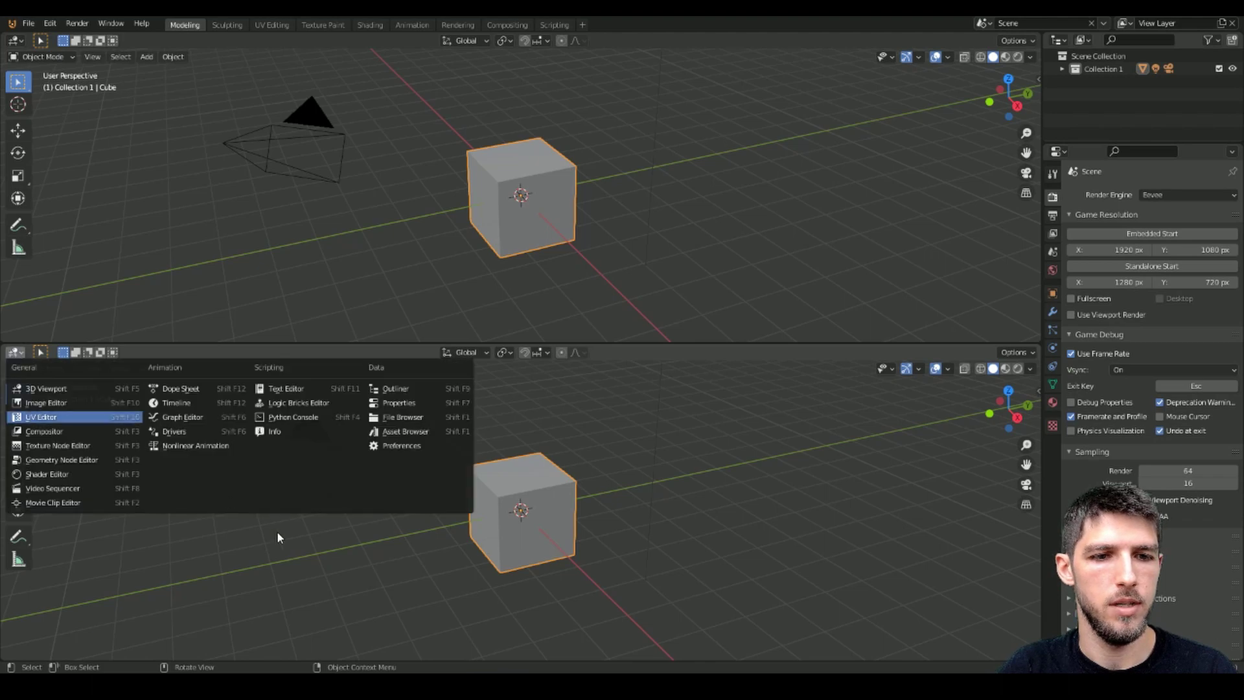
left_click(315, 402)
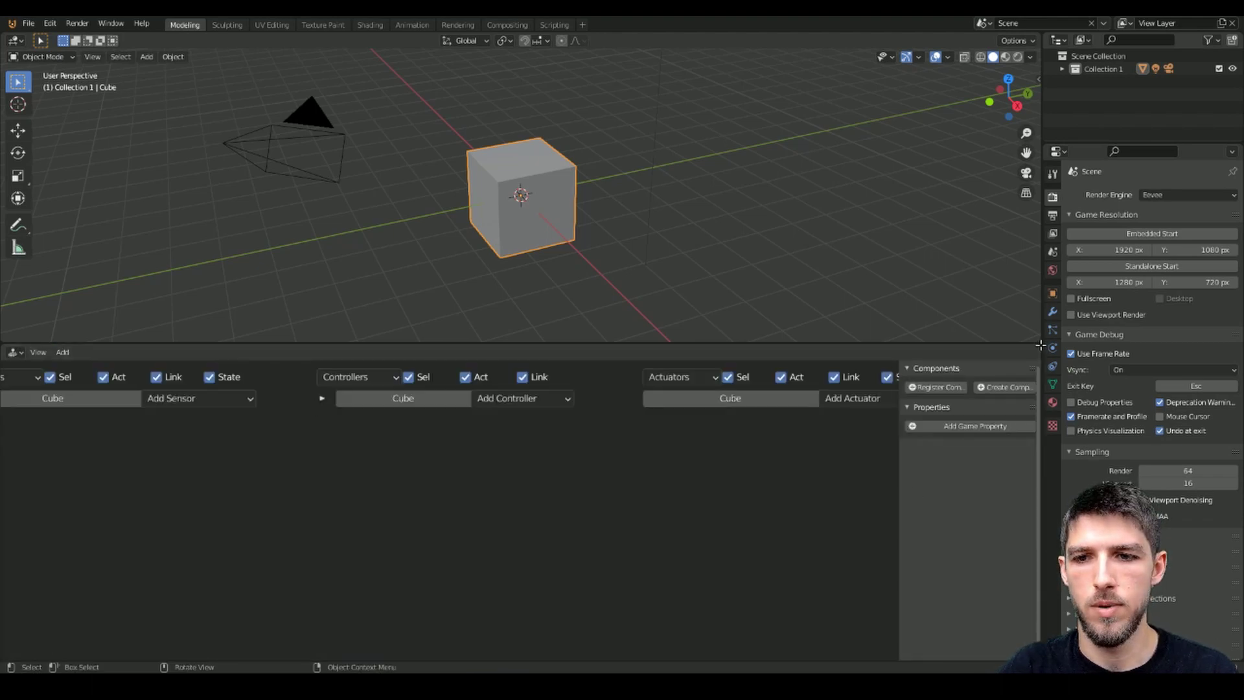
Split the logic area and turn its right half into a Text Editor.
left_click_drag(1041, 345, 558, 389)
left_click(571, 354)
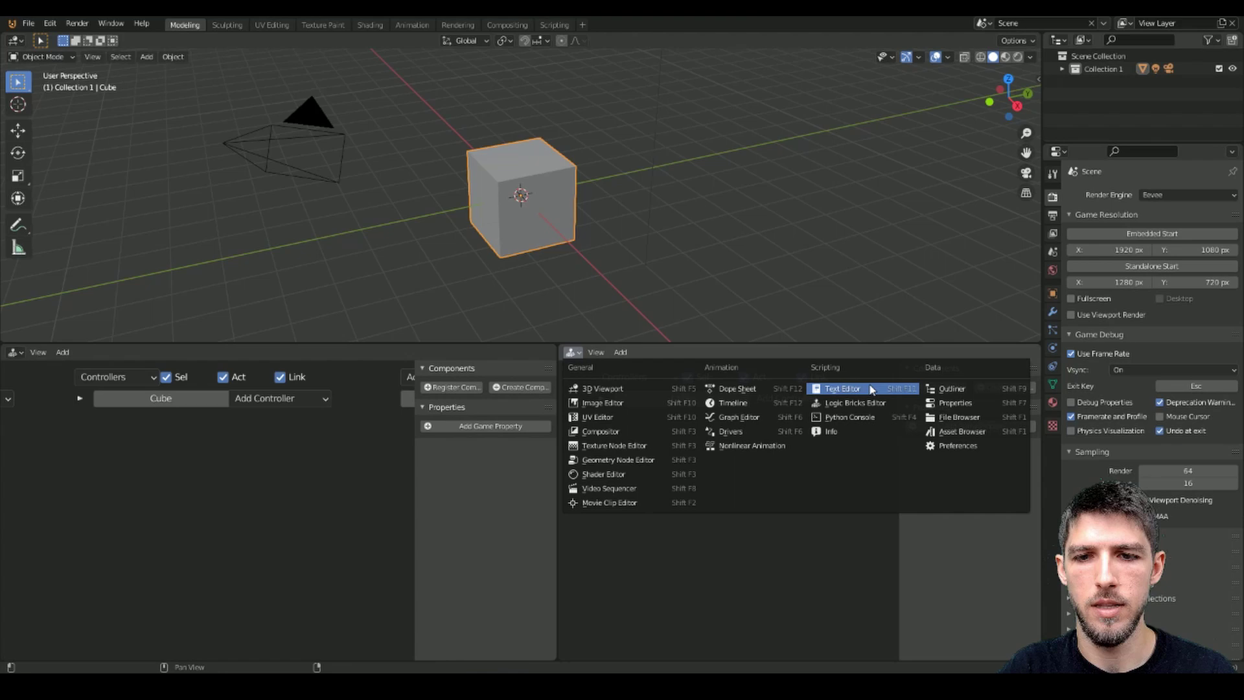
left_click(842, 387)
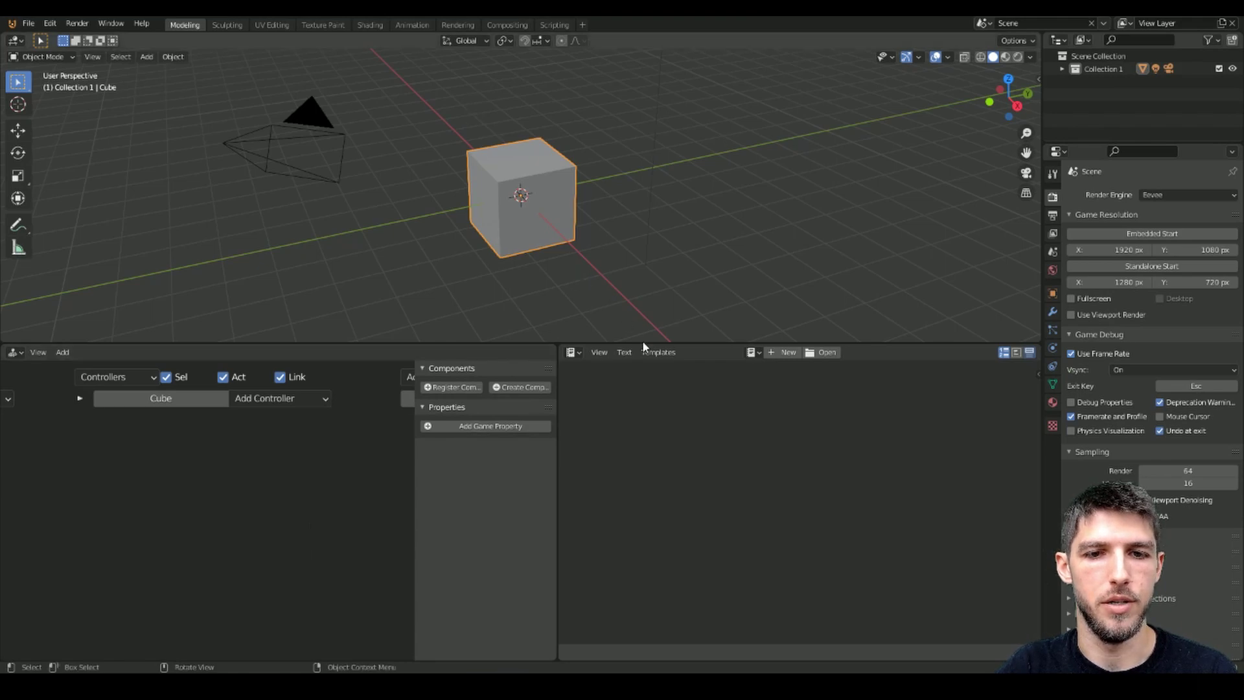
Load the Templates > Python Component > Character Controller Basic script.
left_click(656, 356)
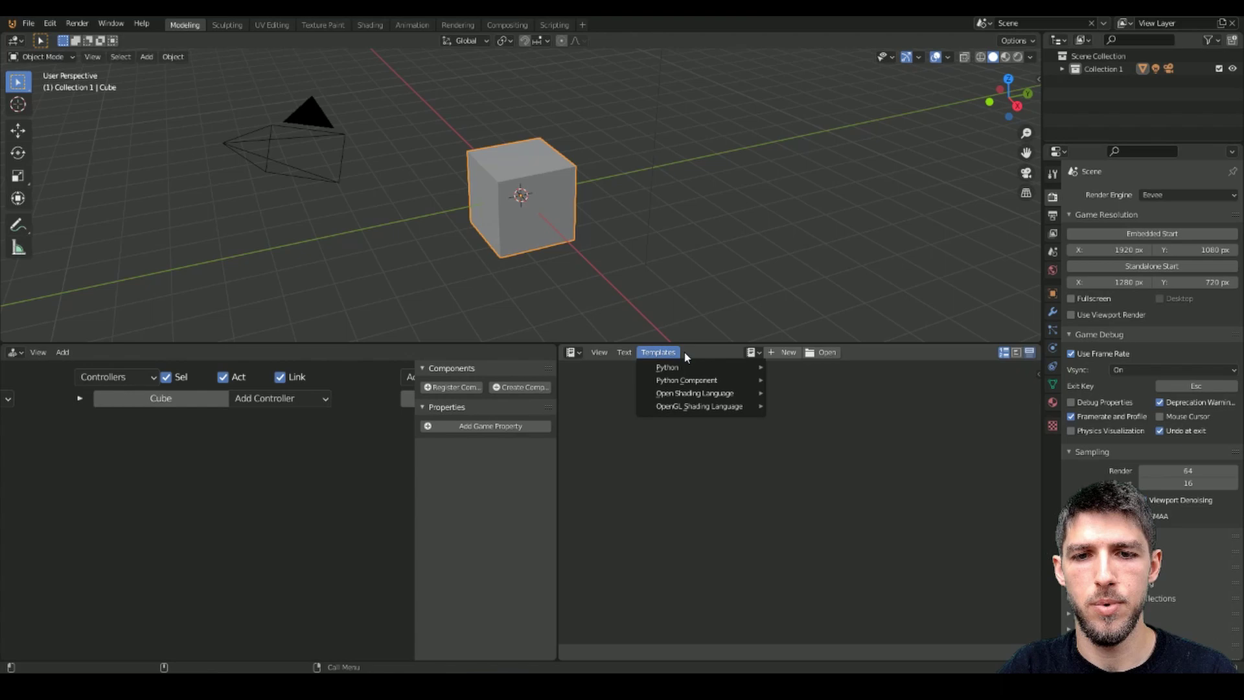
left_click(677, 353)
left_click(669, 356)
mouse_move(687, 381)
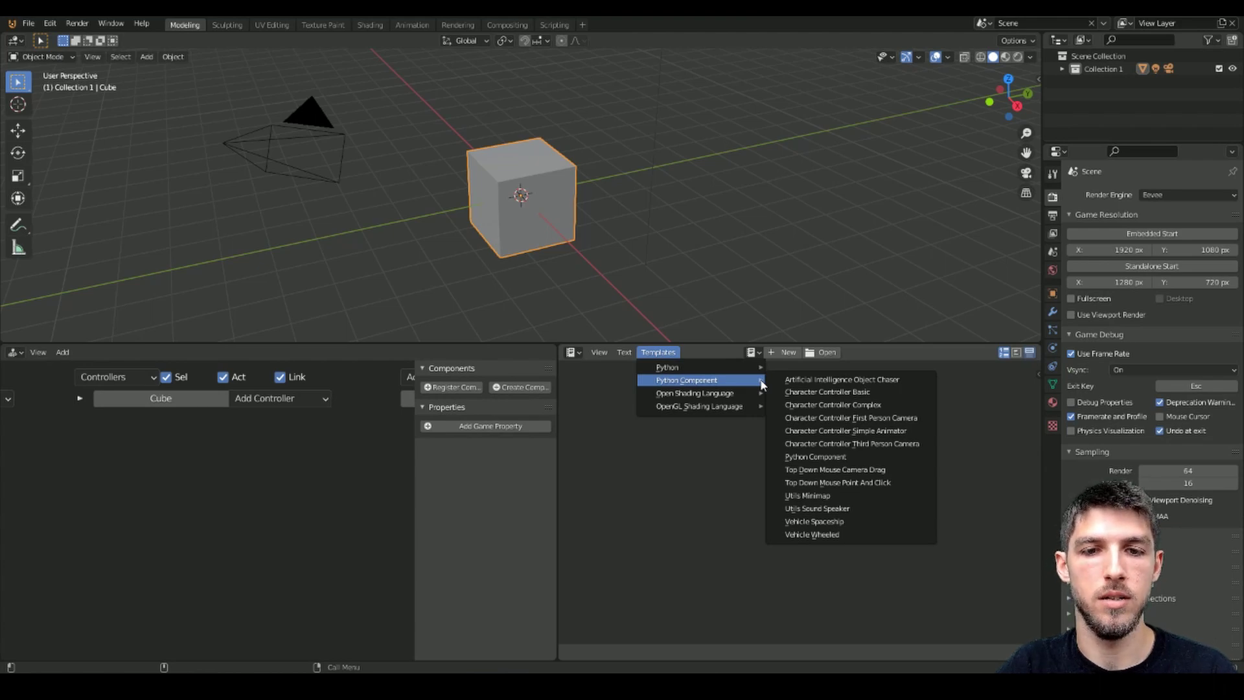
left_click(809, 394)
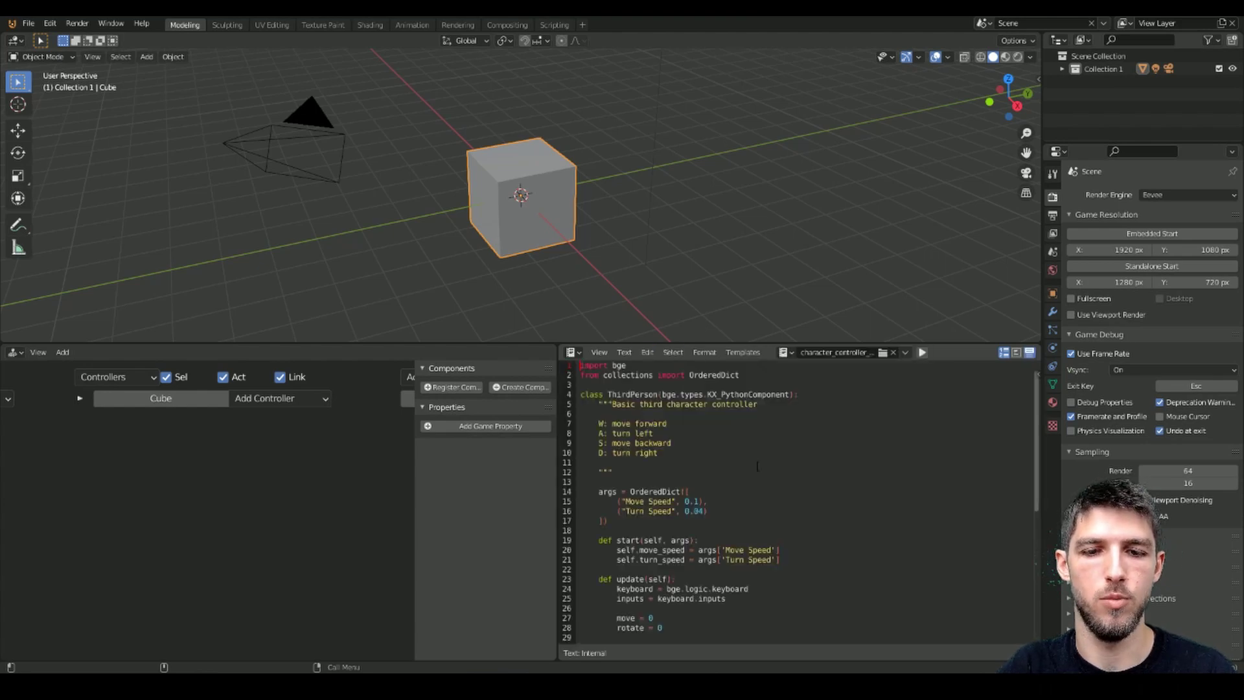
Enlarge the text editor and highlight the class code on lines 4-15.
left_click_drag(778, 345, 777, 256)
left_click(794, 349)
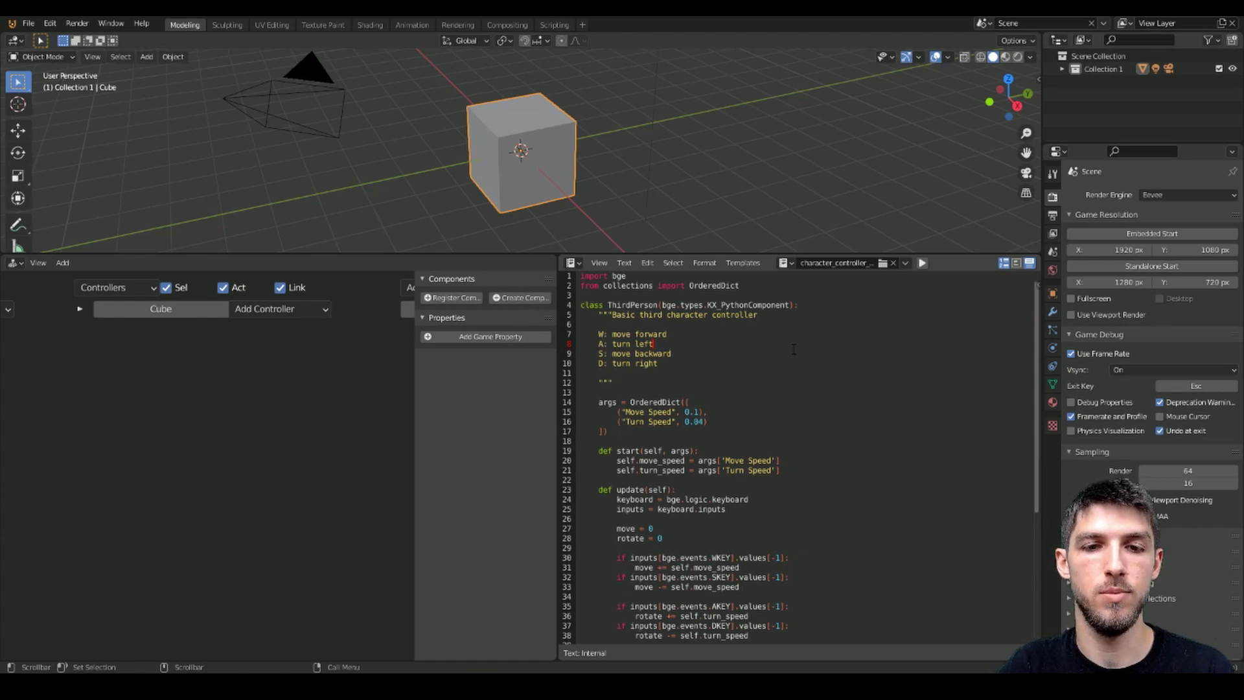
double_click(584, 305)
left_click(623, 305)
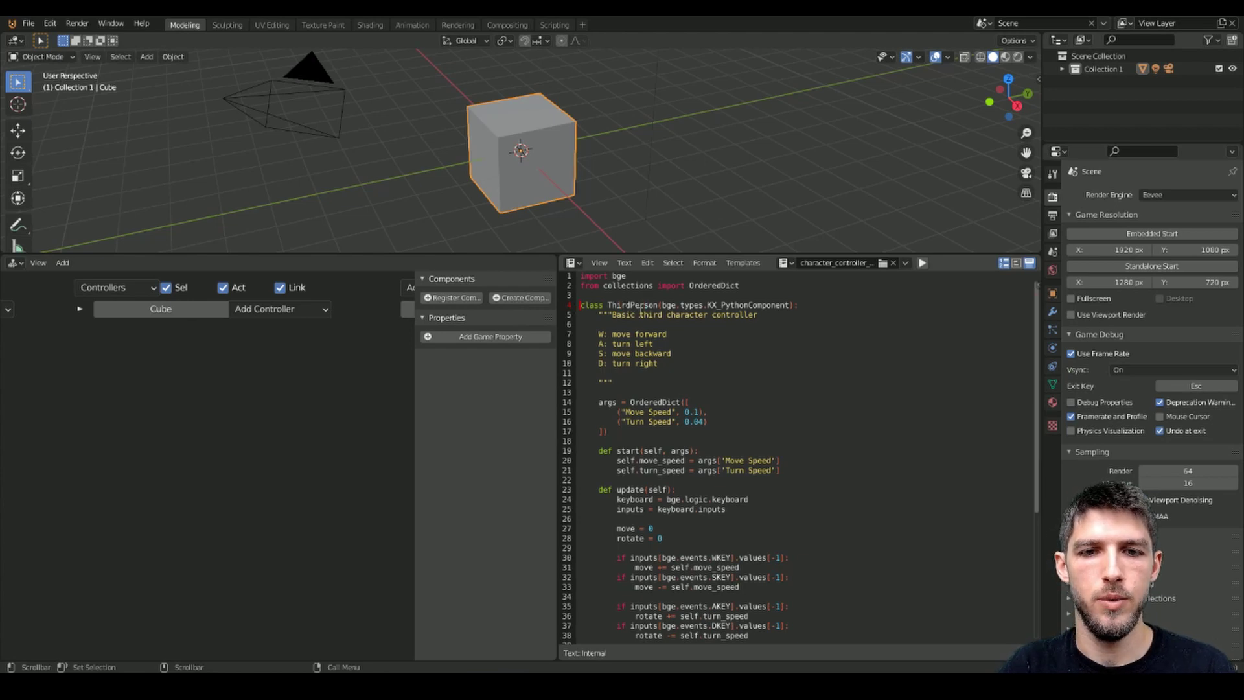
left_click_drag(581, 306, 799, 411)
left_click(737, 364)
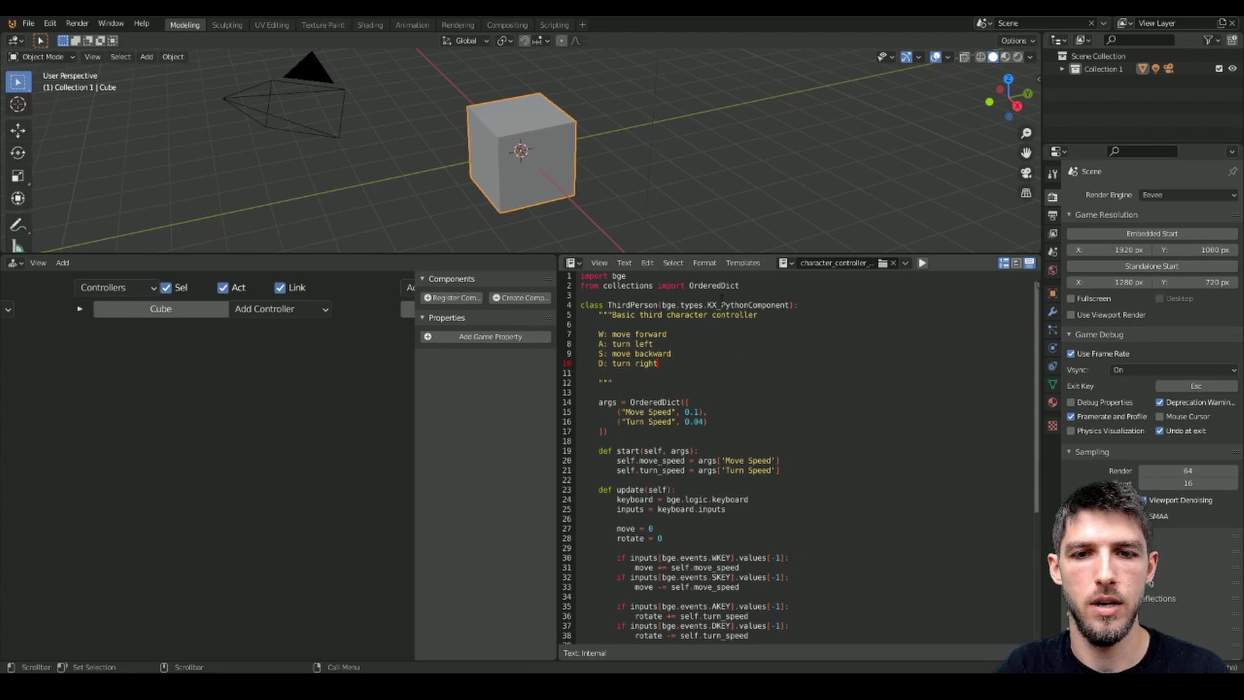
Highlight the ThirdPerson class declaration, its docstring, and the W/A/S/D control descriptions.
left_click_drag(709, 297, 793, 309)
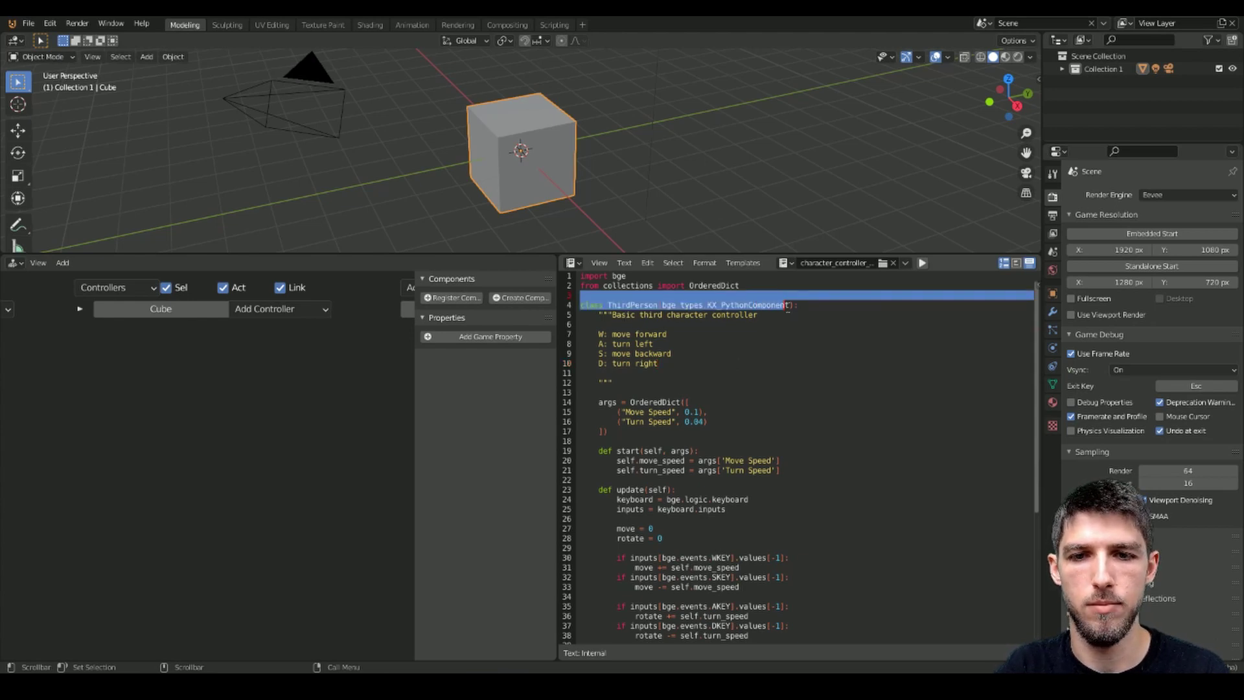
left_click(790, 315)
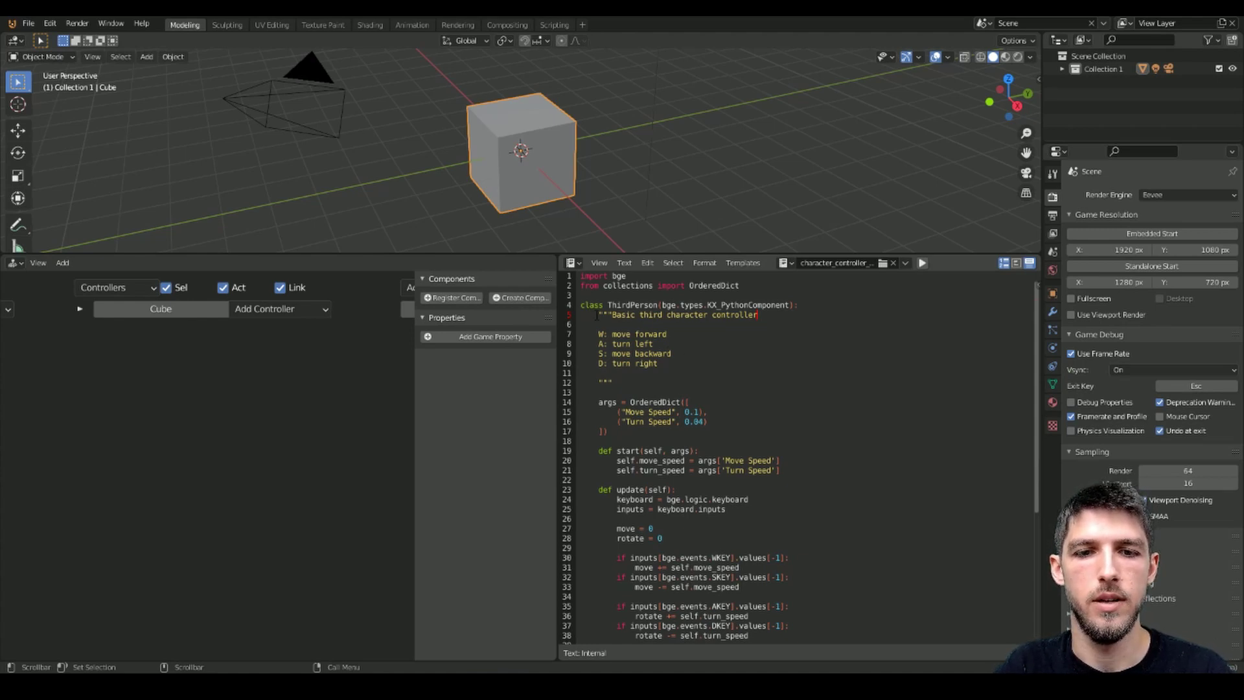
left_click_drag(598, 314, 649, 388)
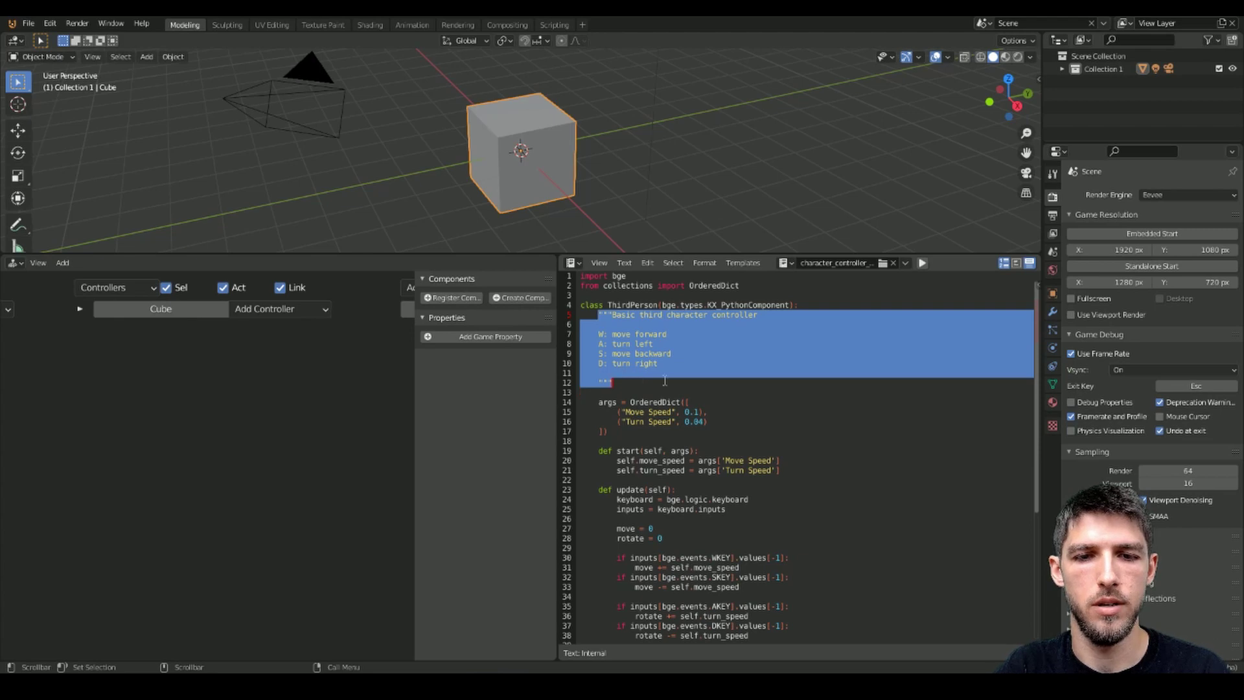
left_click(635, 377)
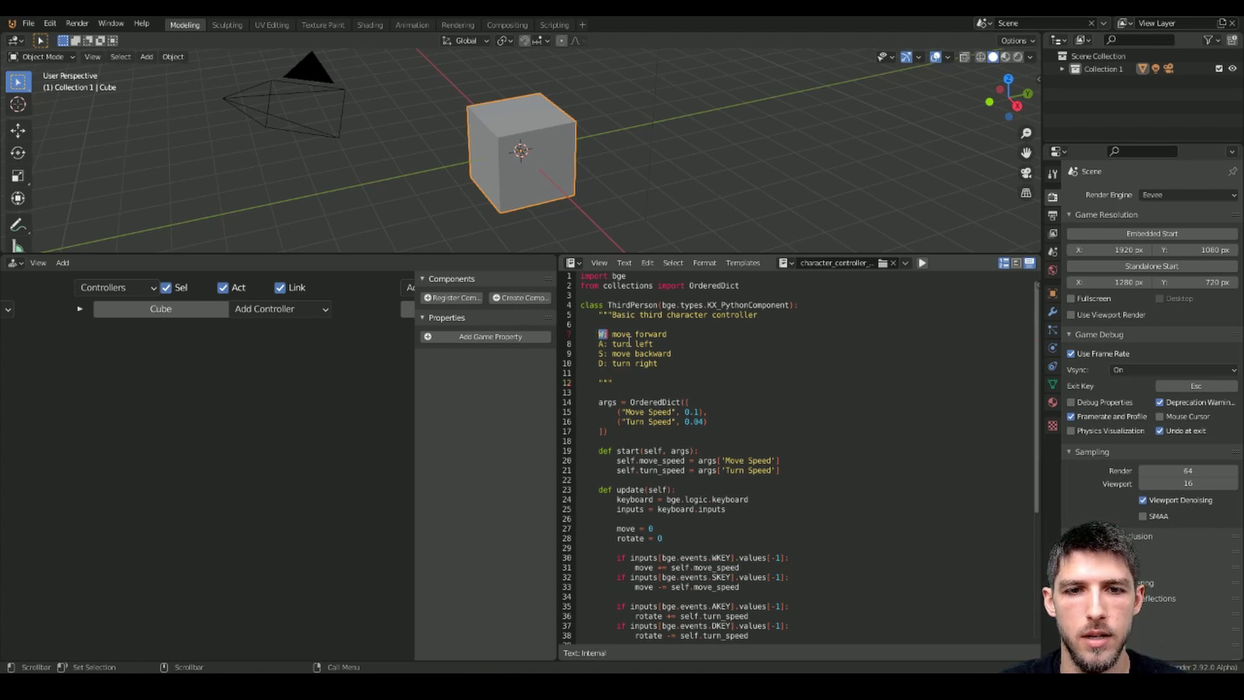
left_click_drag(598, 334, 709, 362)
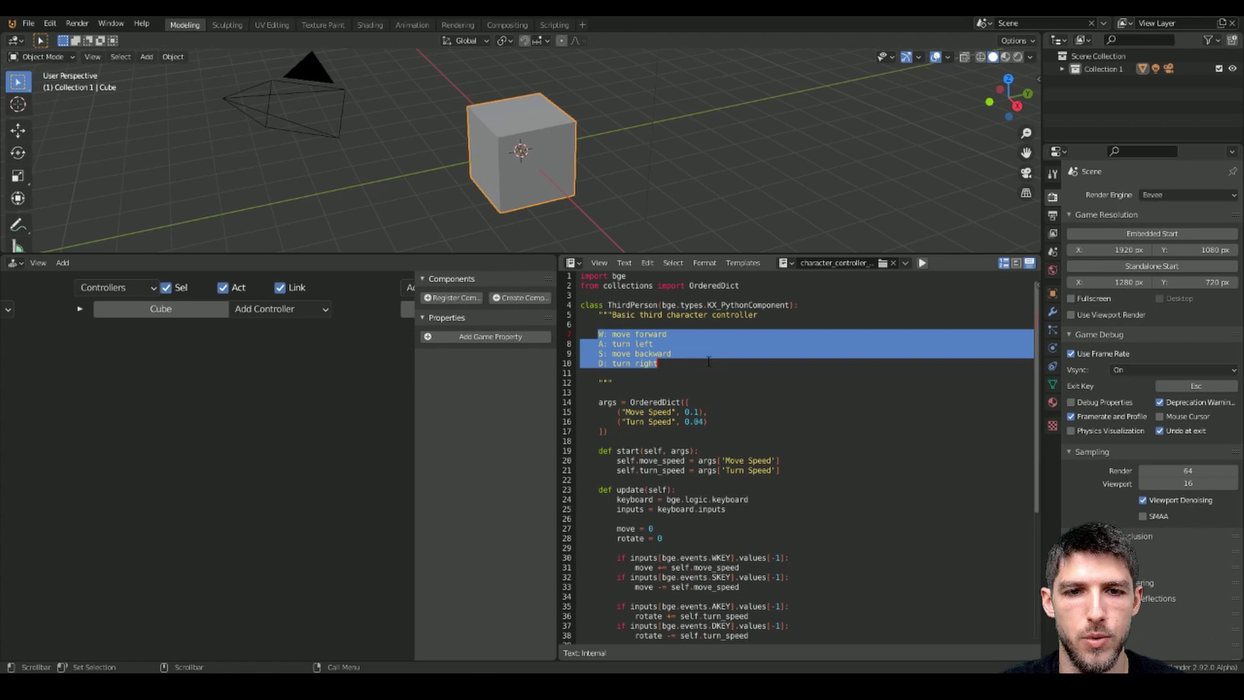
left_click(615, 343)
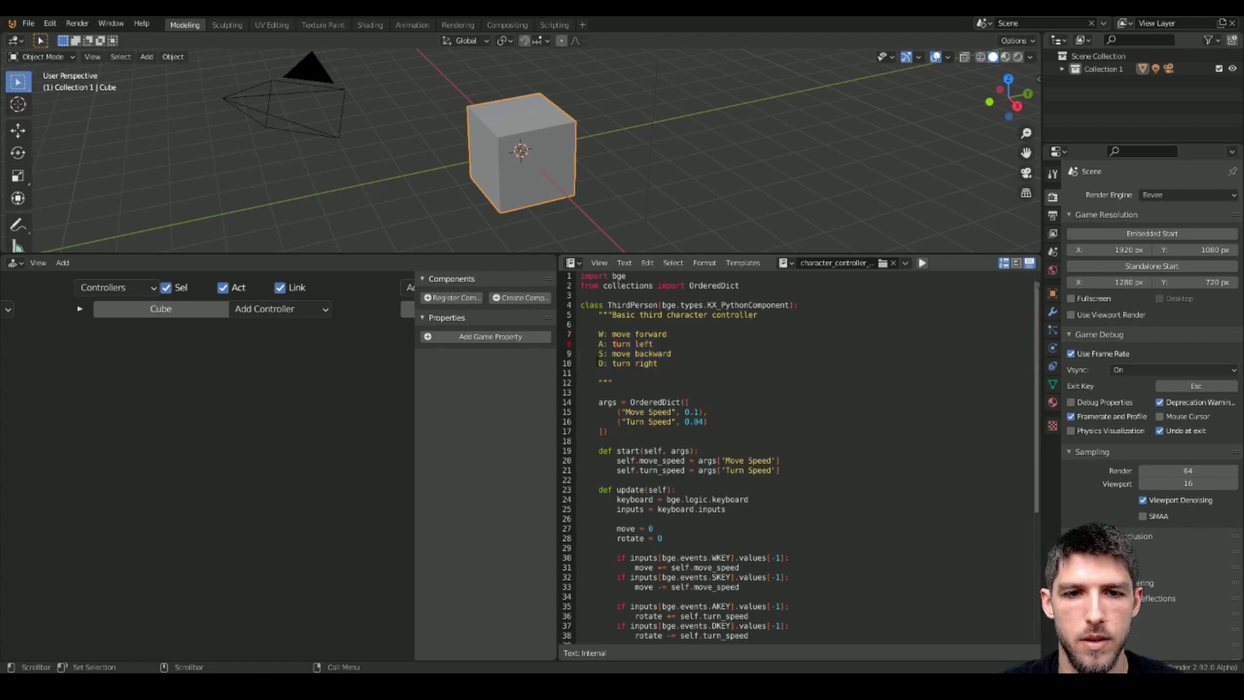
Highlight the args block holding the speed settings.
left_click(685, 366)
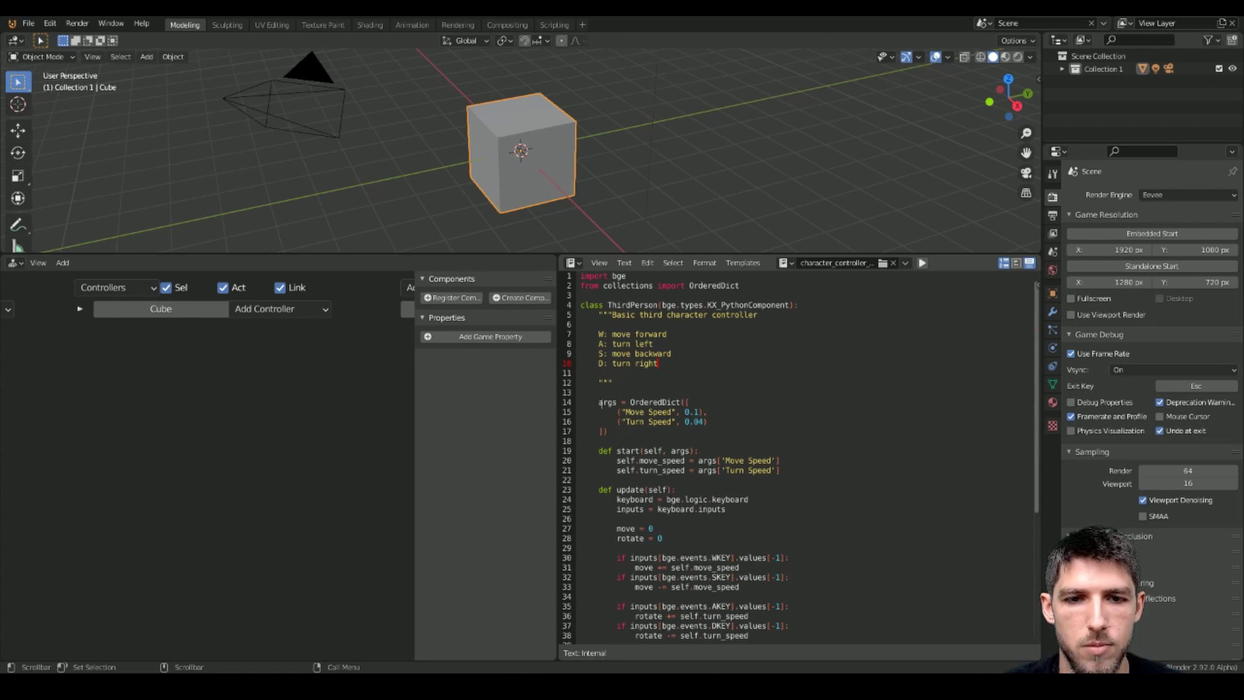
left_click_drag(599, 401, 607, 433)
left_click(660, 434)
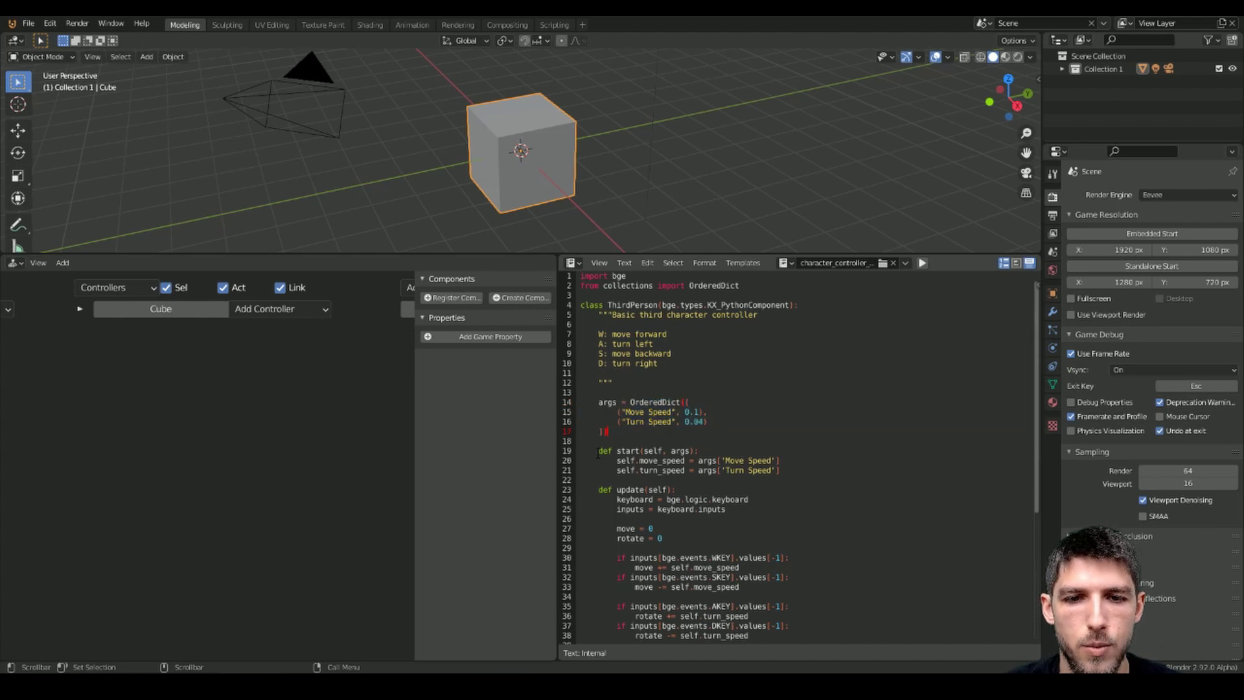
scroll(597, 453, "down", 1)
scroll(598, 454, "down", 2)
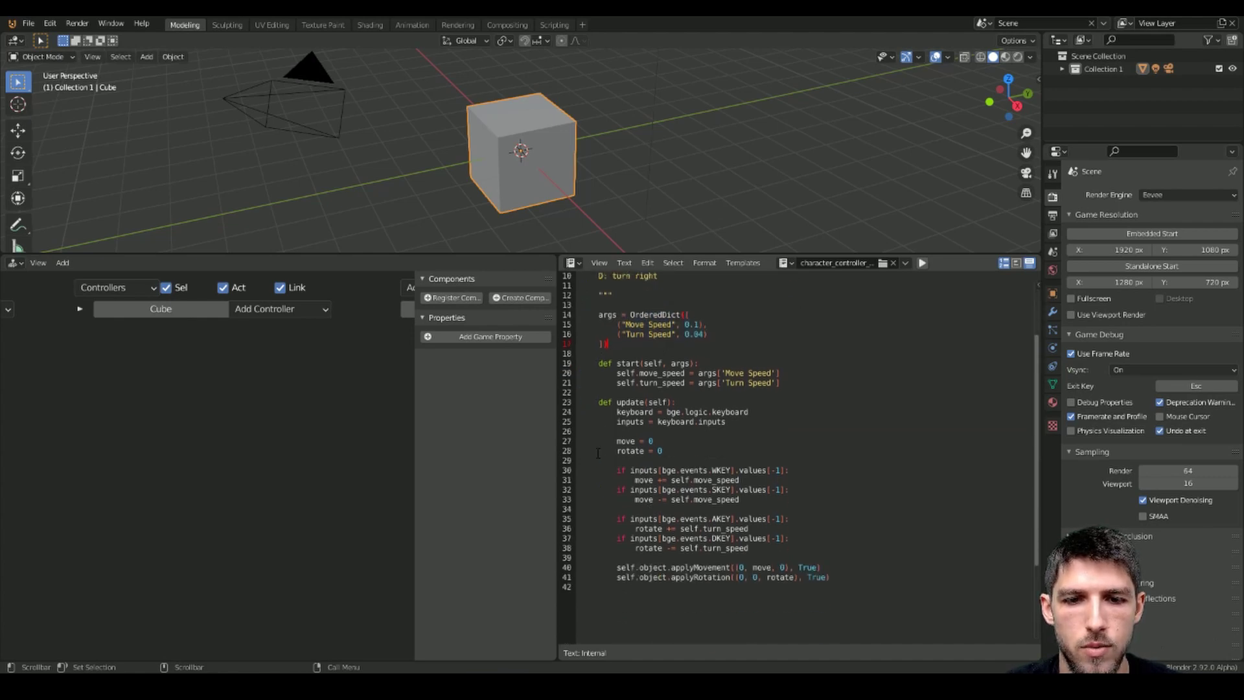
Walk through the script's start and update methods, line 41, and the turn-left docstring line.
left_click(600, 363)
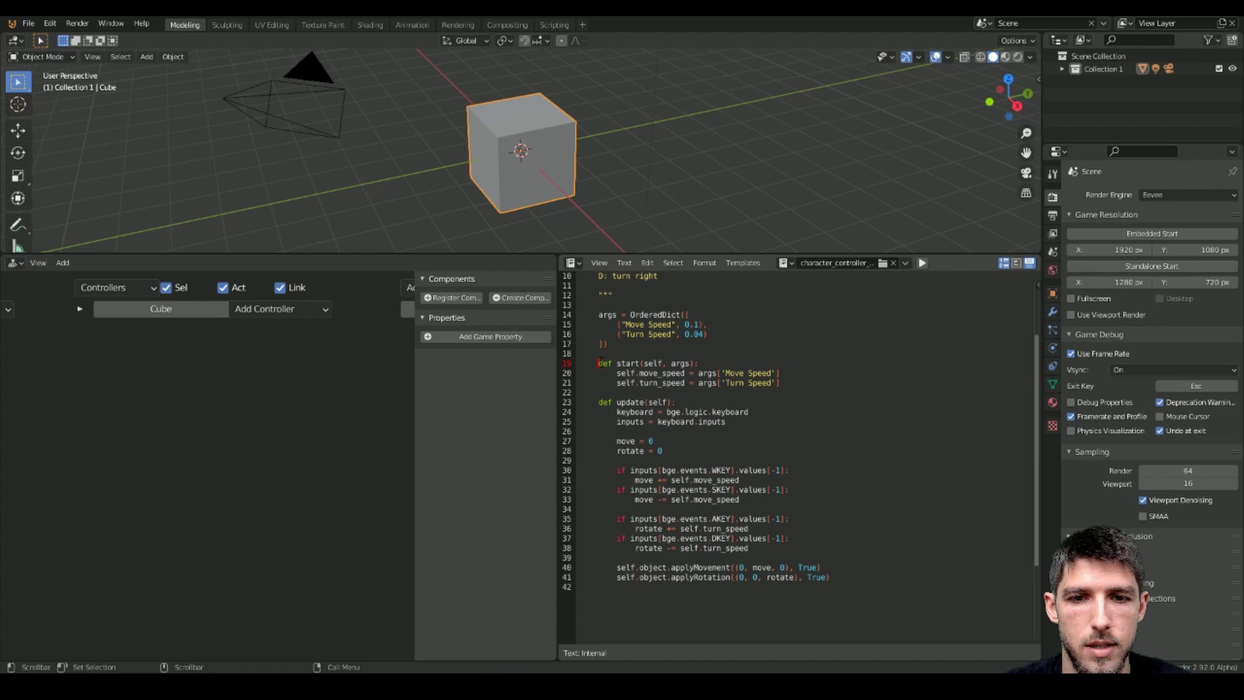
scroll(600, 366, "up", 1)
scroll(601, 389, "up", 2)
scroll(600, 399, "down", 3)
left_click(600, 403)
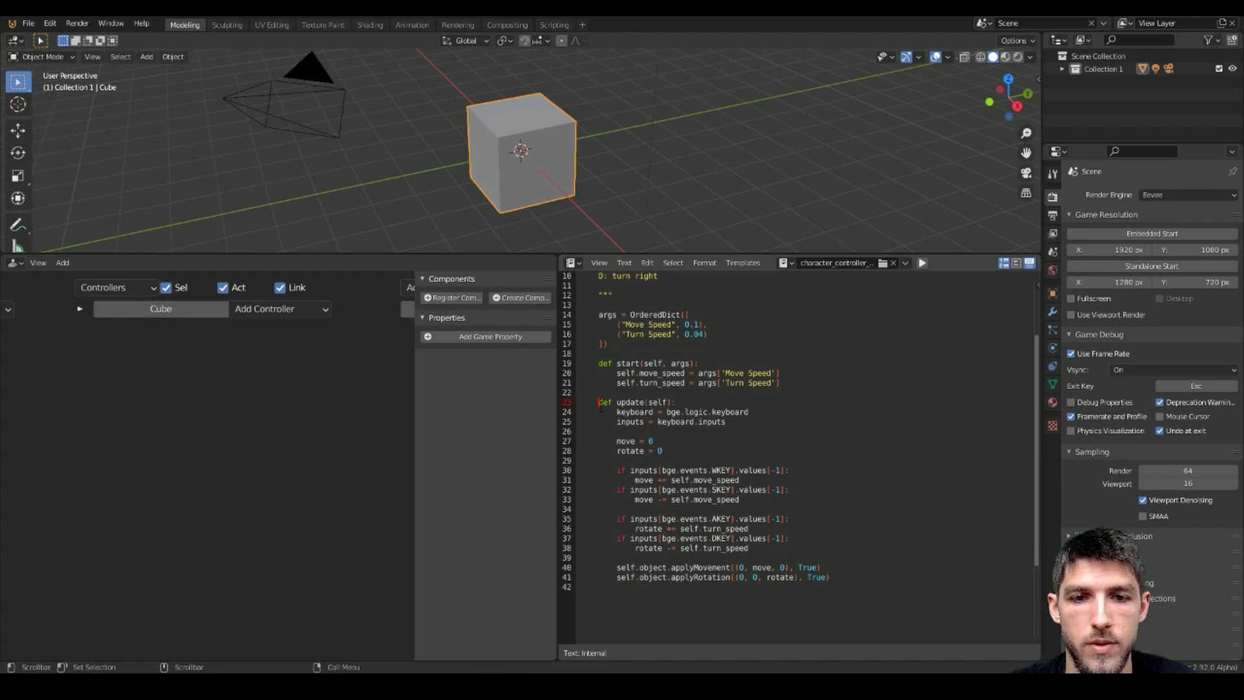
left_click(834, 577)
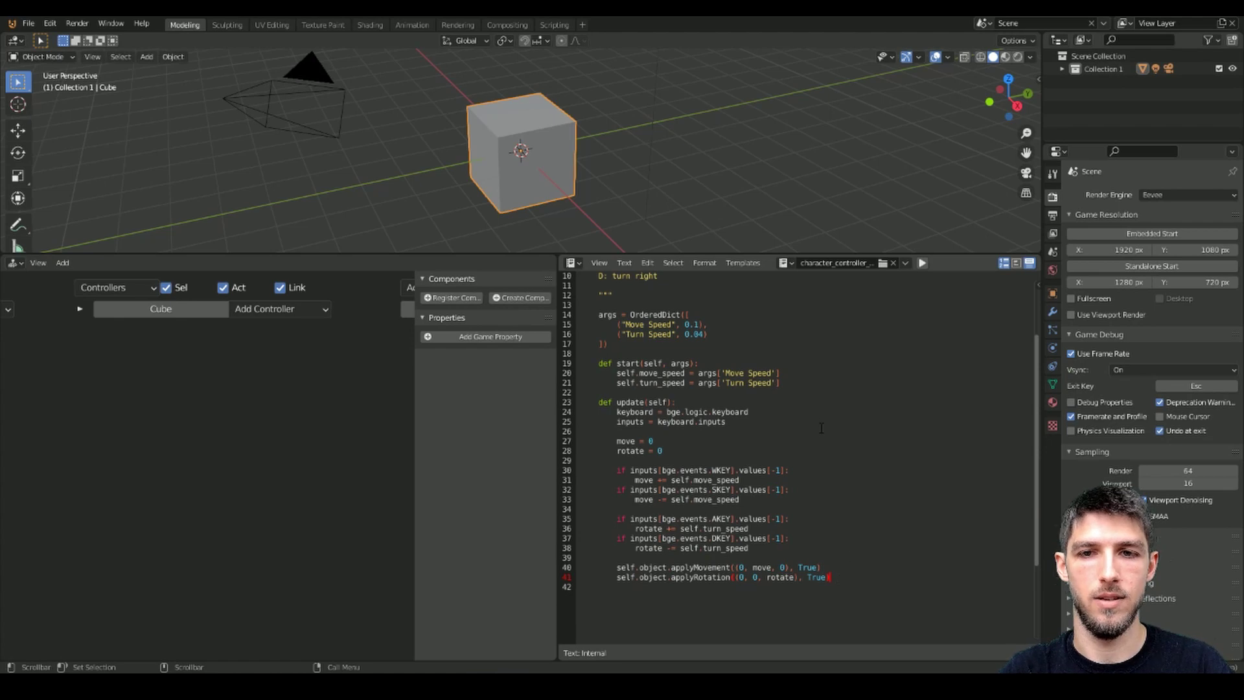
scroll(841, 474, "up", 3)
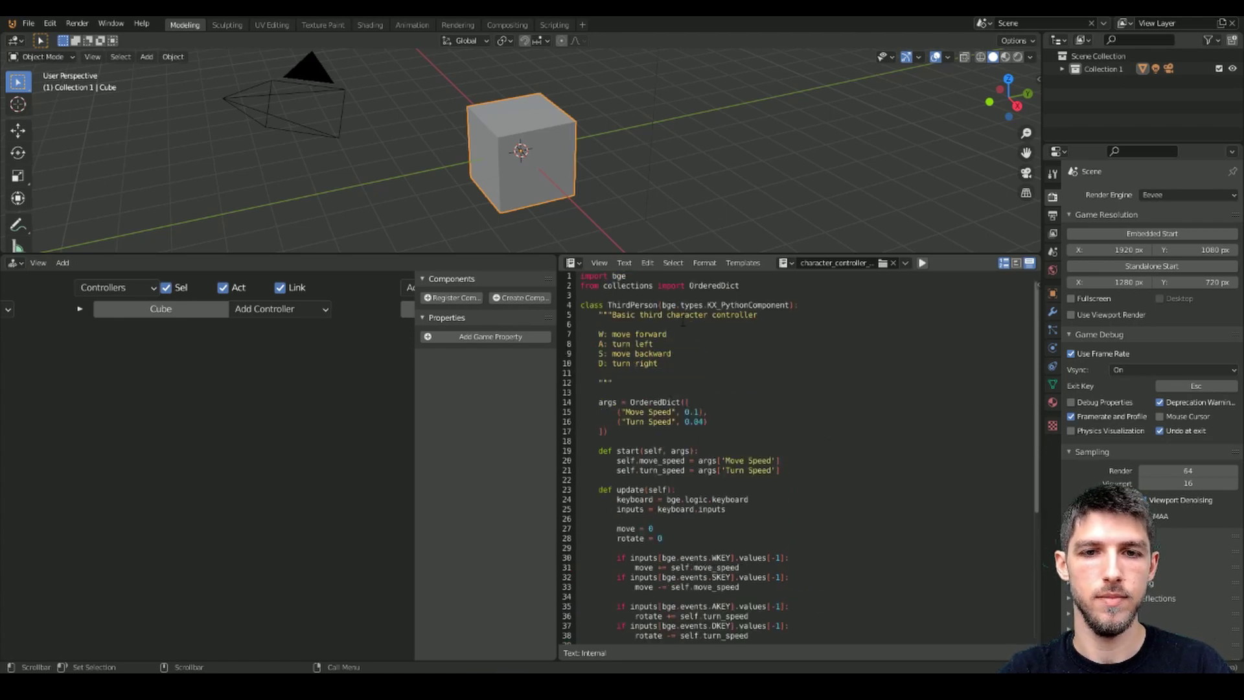
left_click(686, 346)
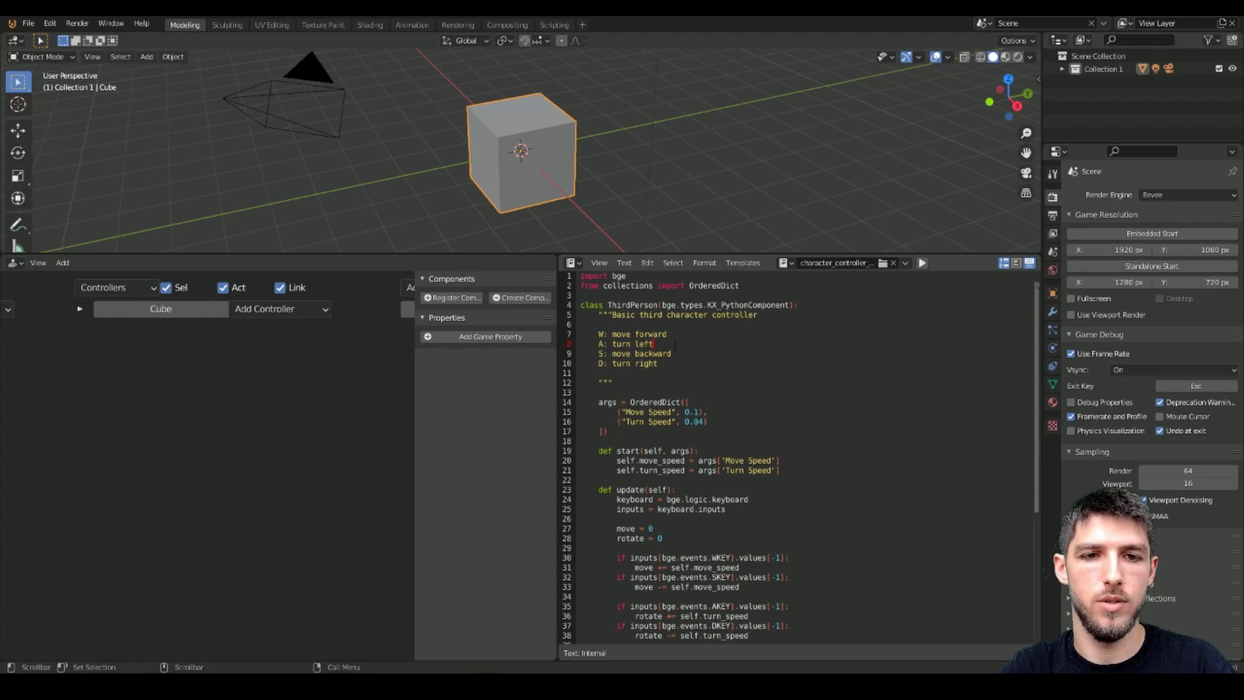
Open Register Component, try editing the placeholder module path, then dismiss the dialog.
left_click(459, 295)
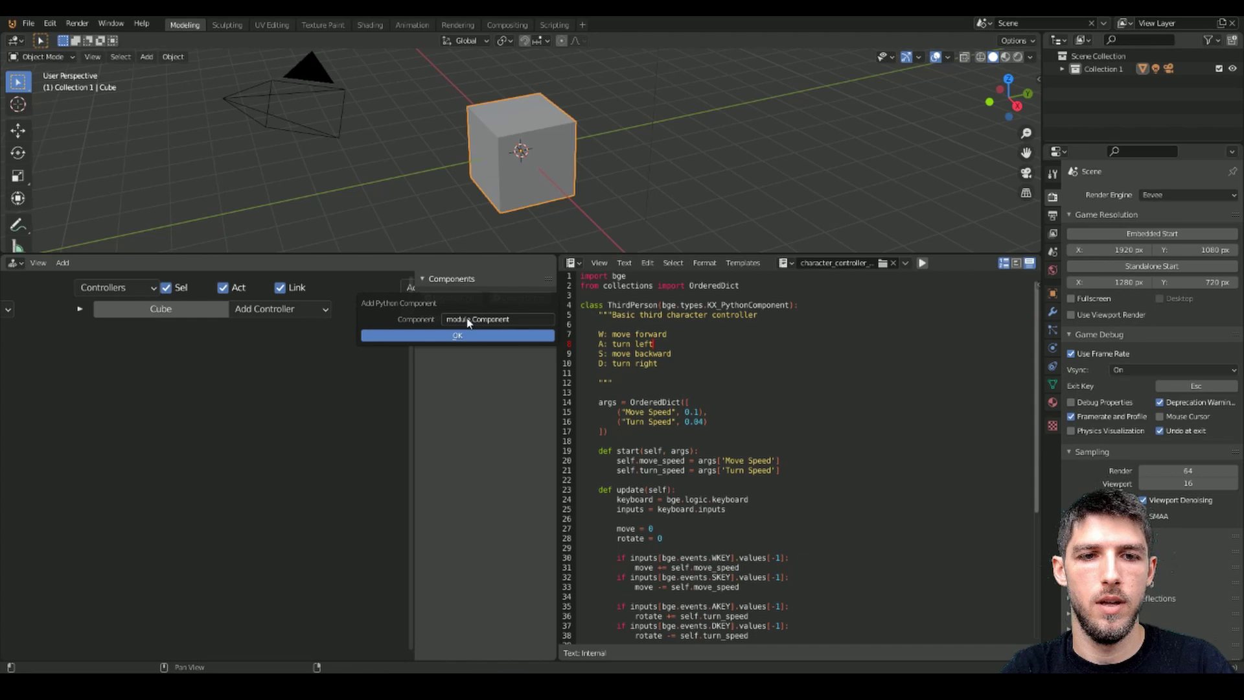
left_click(450, 316)
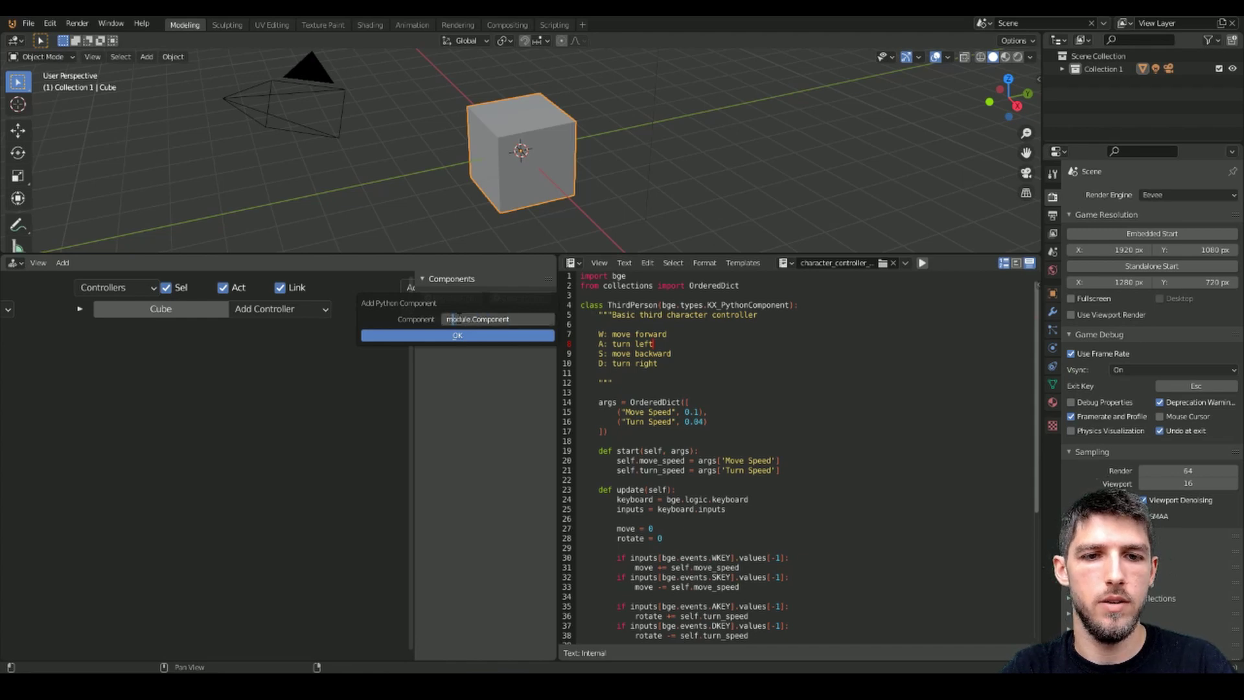
double_click(468, 319)
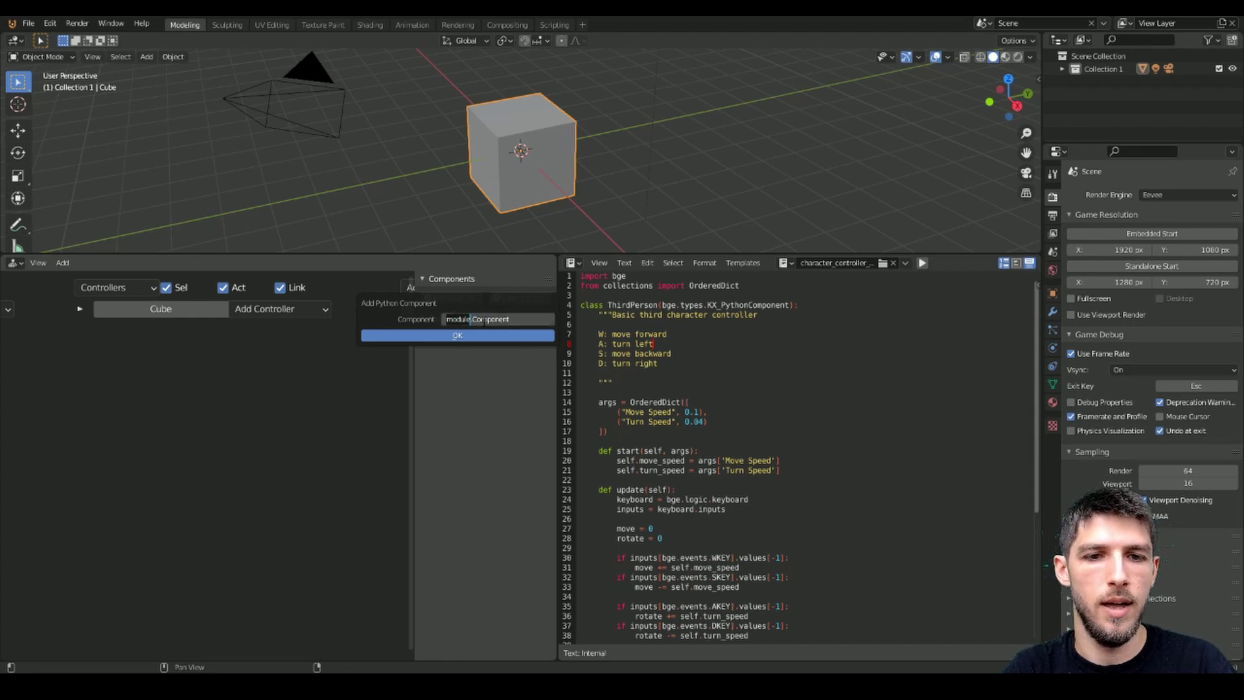
left_click(473, 319)
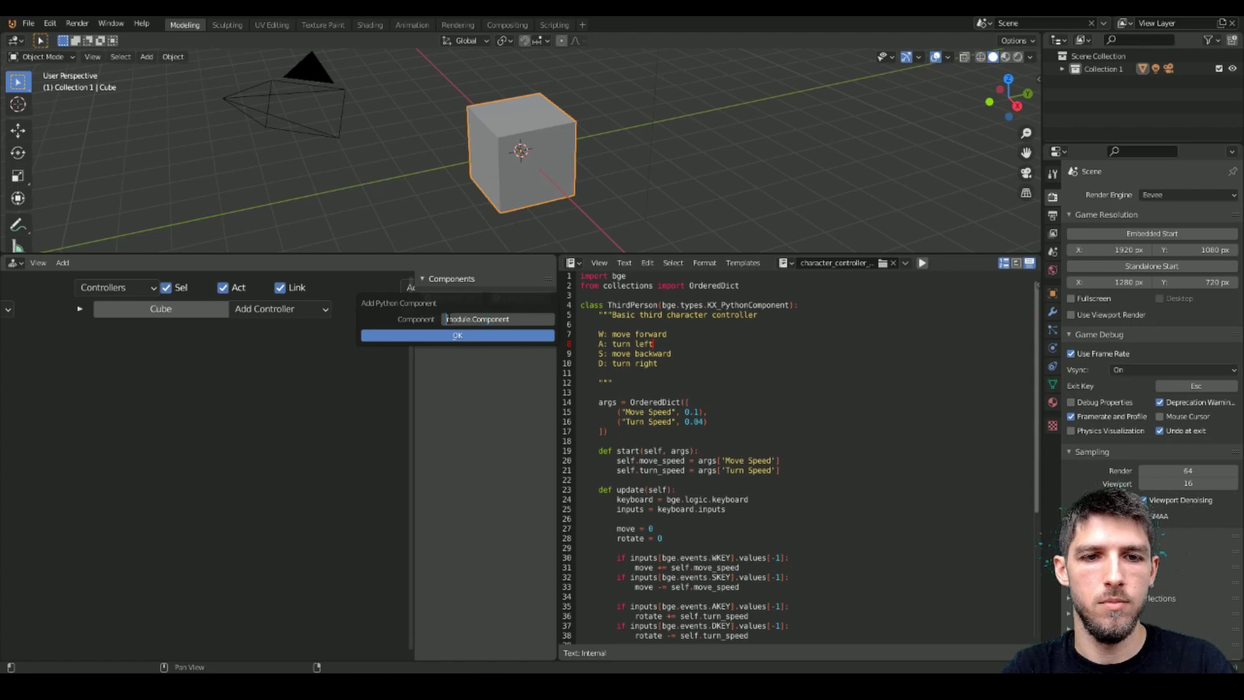
left_click_drag(447, 320, 472, 319)
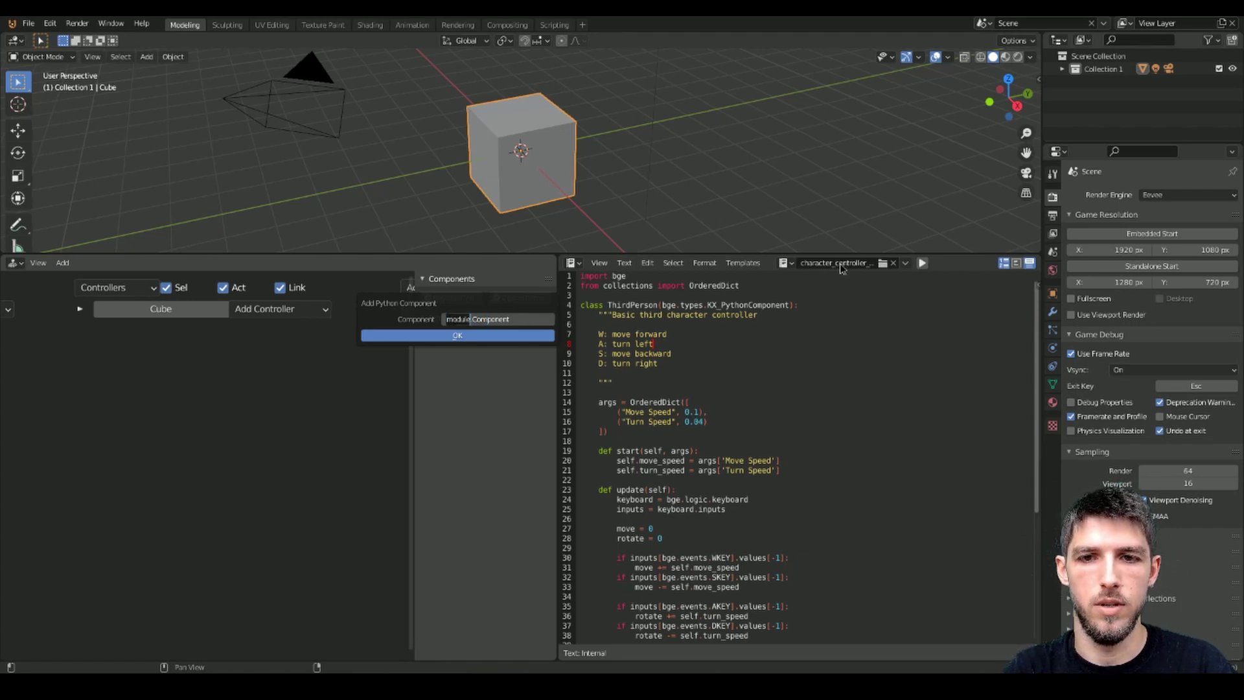
key("ctrl+v")
key("Return")
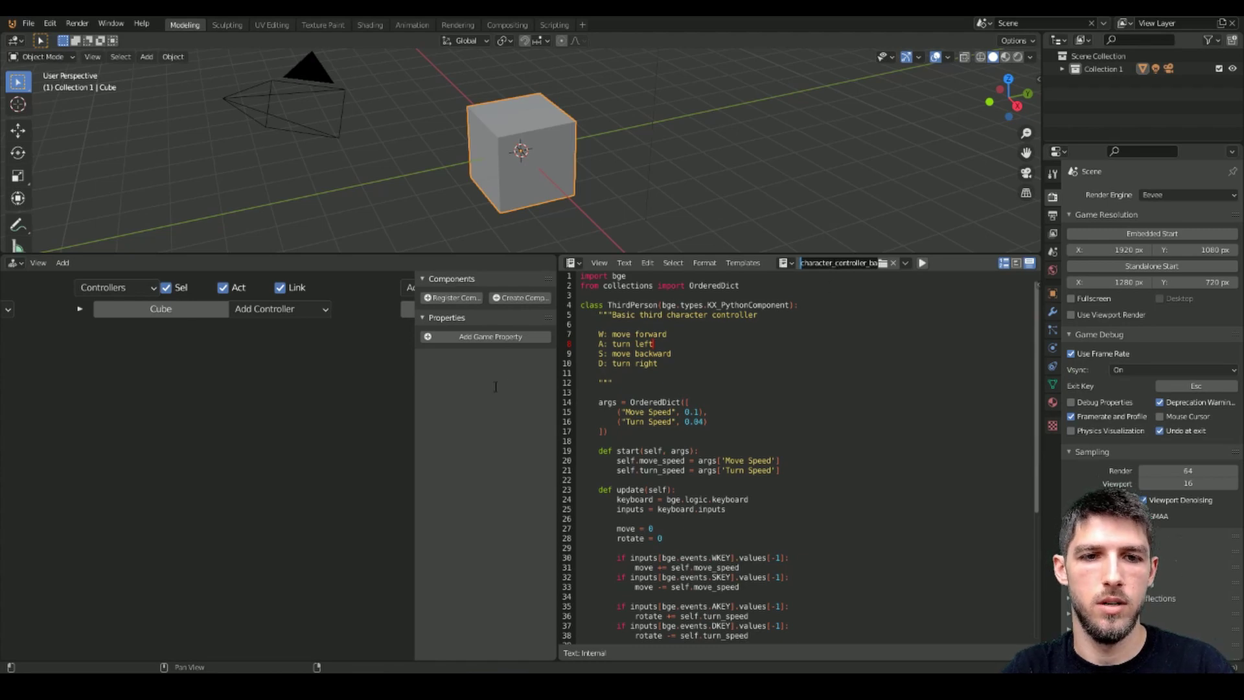
Register character_controller_basic.ThirdPerson on the Cube by pasting the module name.
left_click(452, 298)
left_click(457, 323)
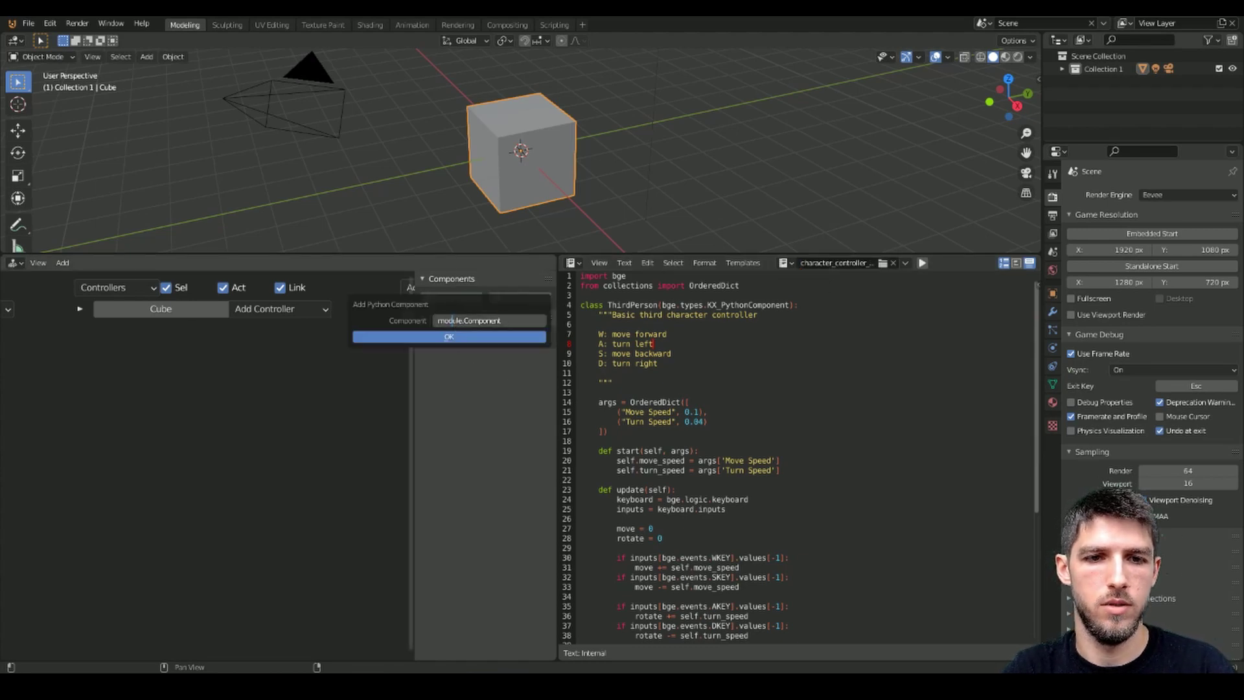
double_click(452, 320)
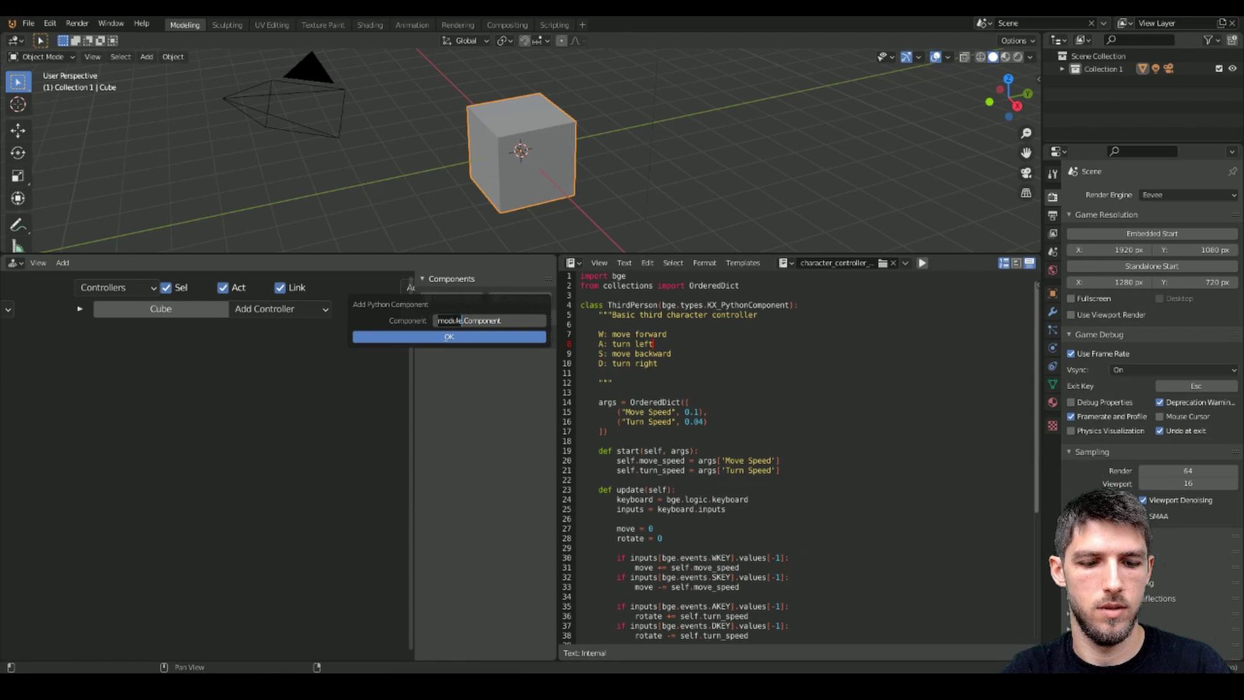
type("character_controller_basic")
double_click(523, 321)
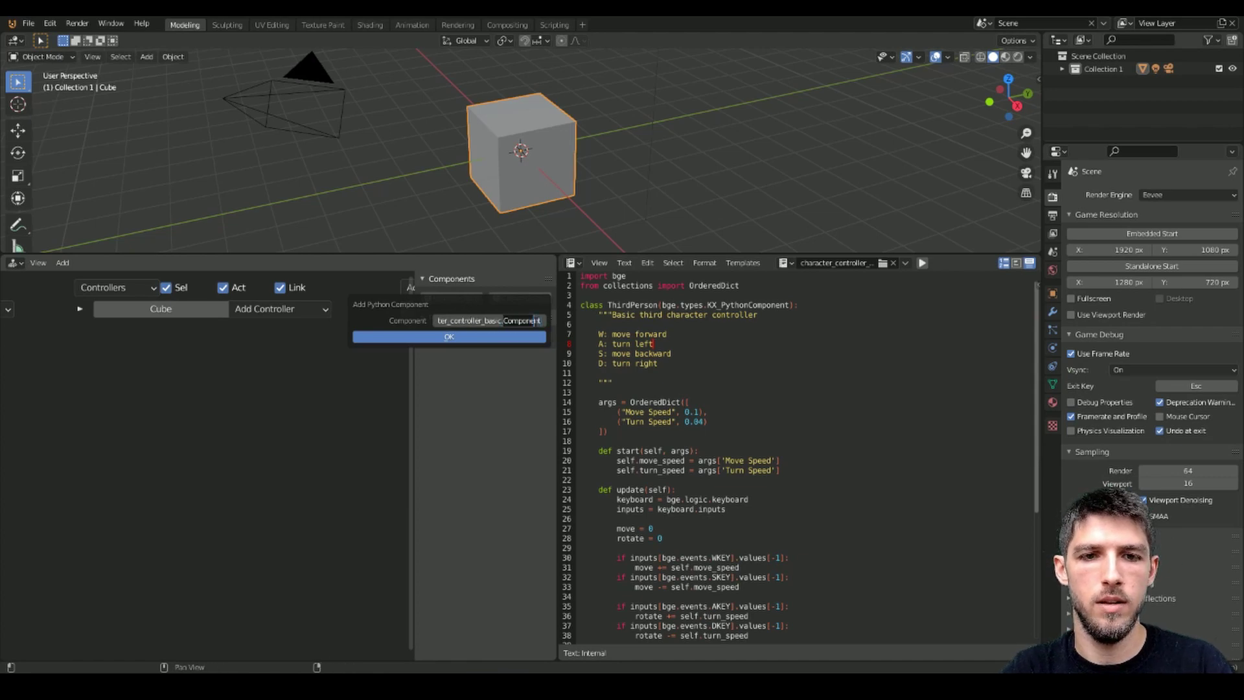
key("shift+Left")
key("shift+Left")
key("shift+Left")
key("shift+Left")
key("shift+Left")
key("shift+Left")
key("shift+Left")
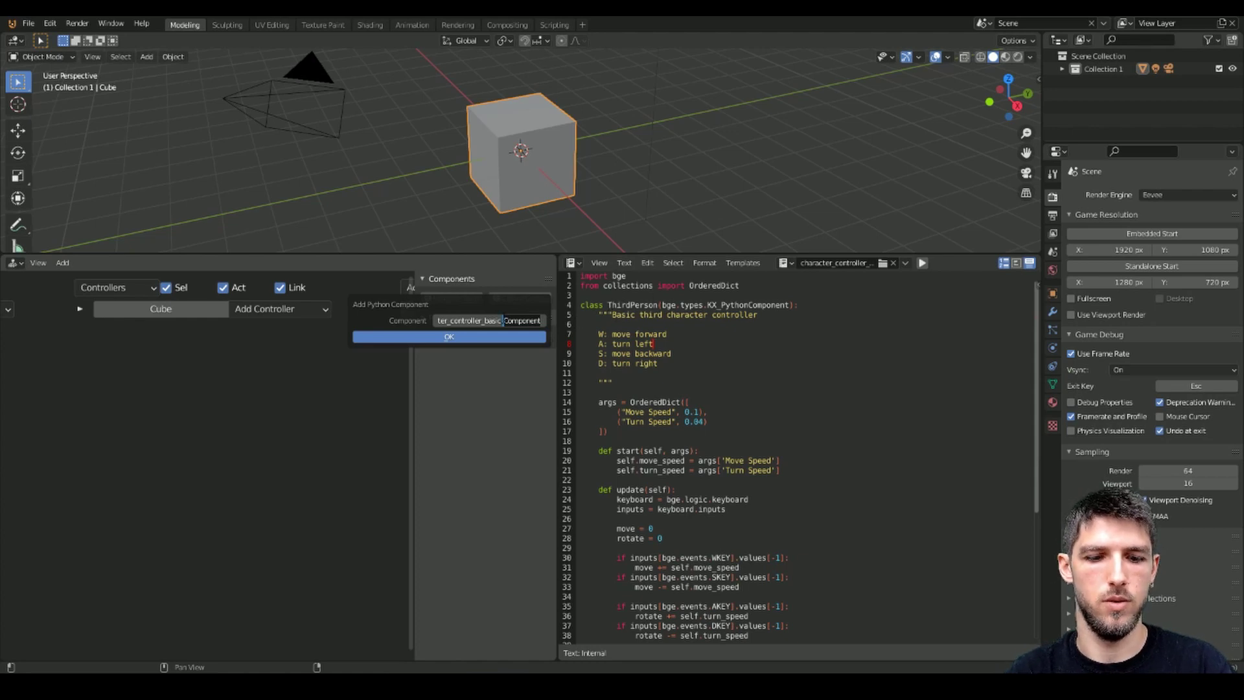
type("Third")
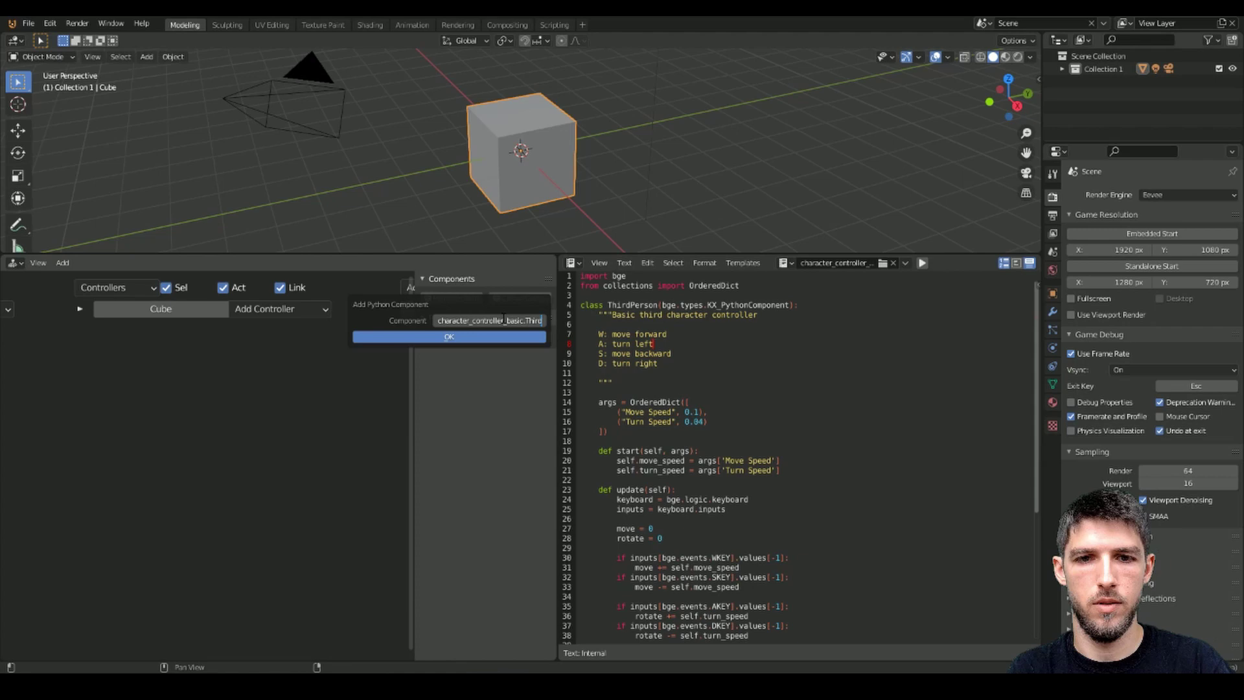
type("Per")
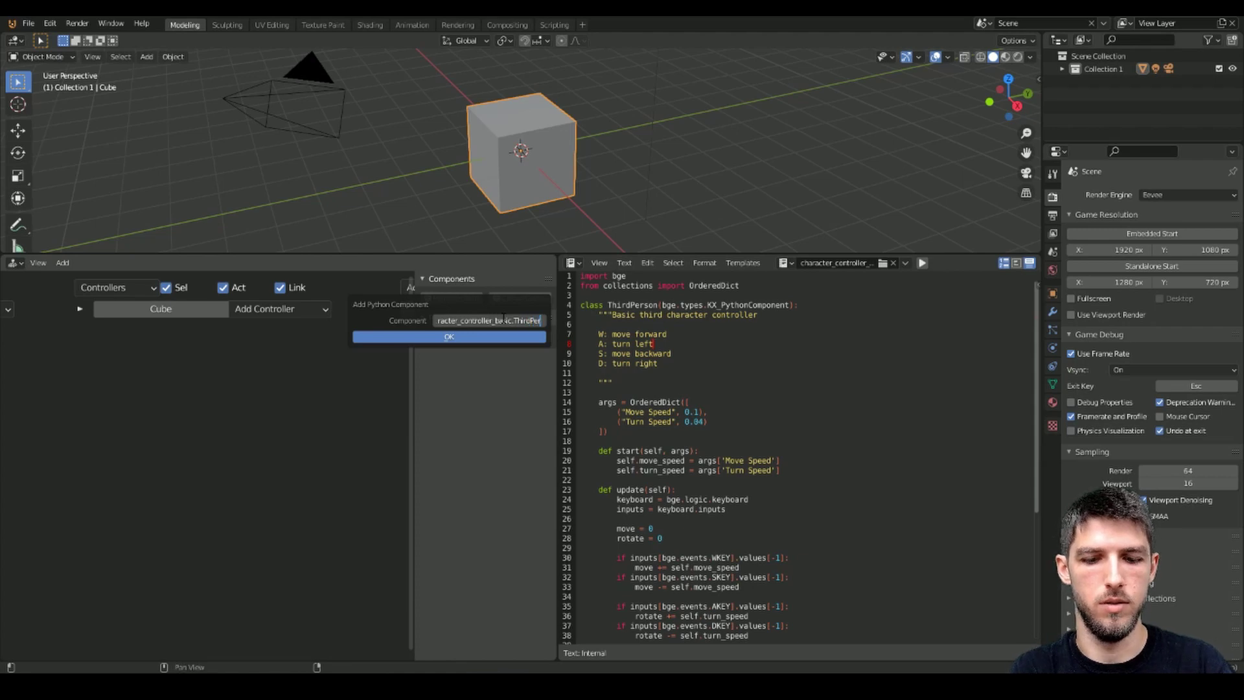
type("son")
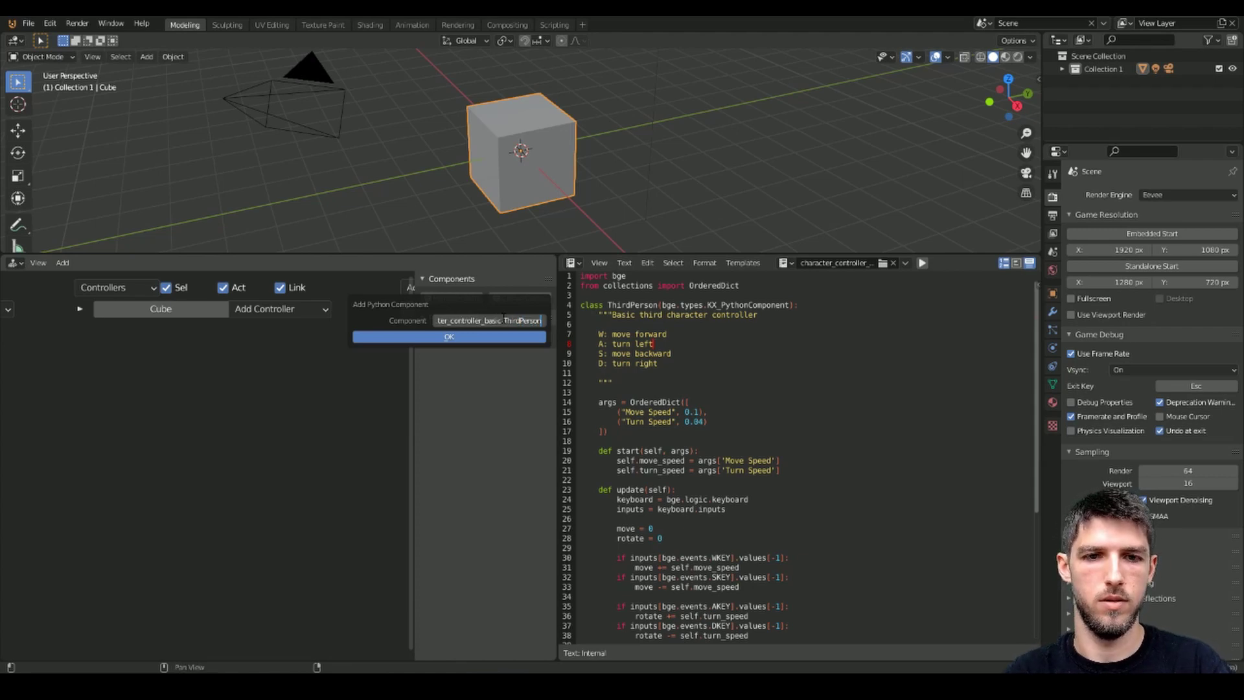
left_click(472, 335)
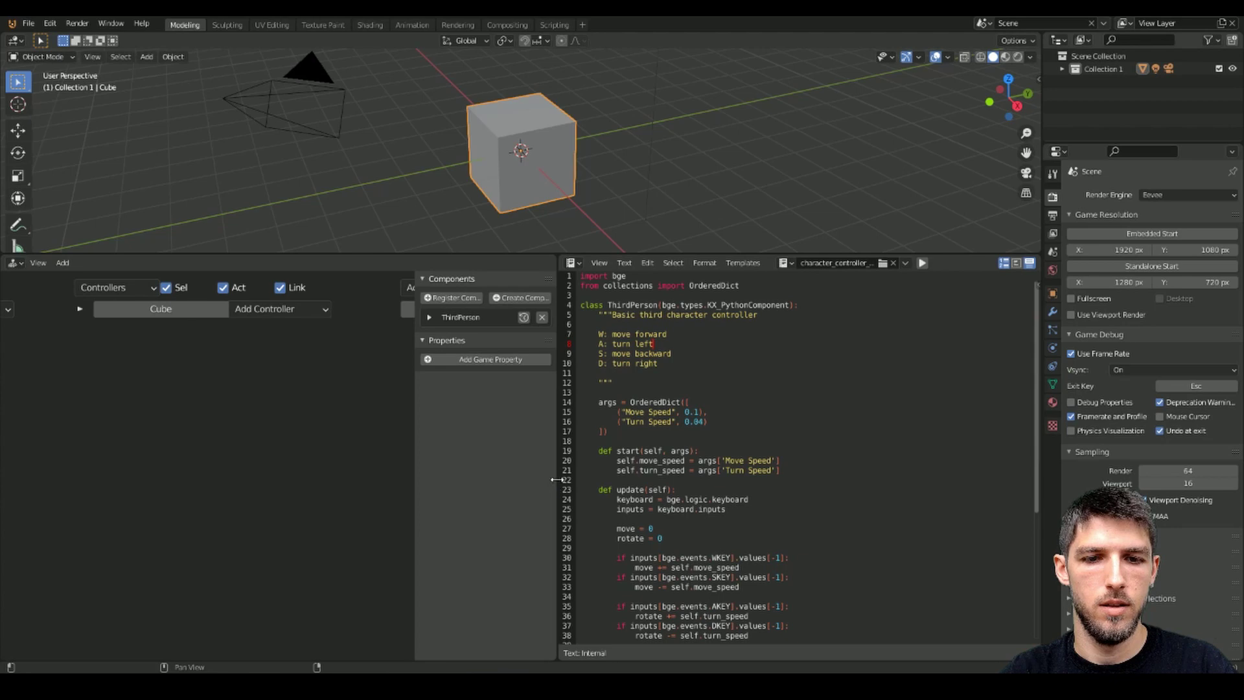
Widen the logic panels, expand ThirdPerson settings, and highlight the script's args block.
left_click_drag(556, 479, 600, 480)
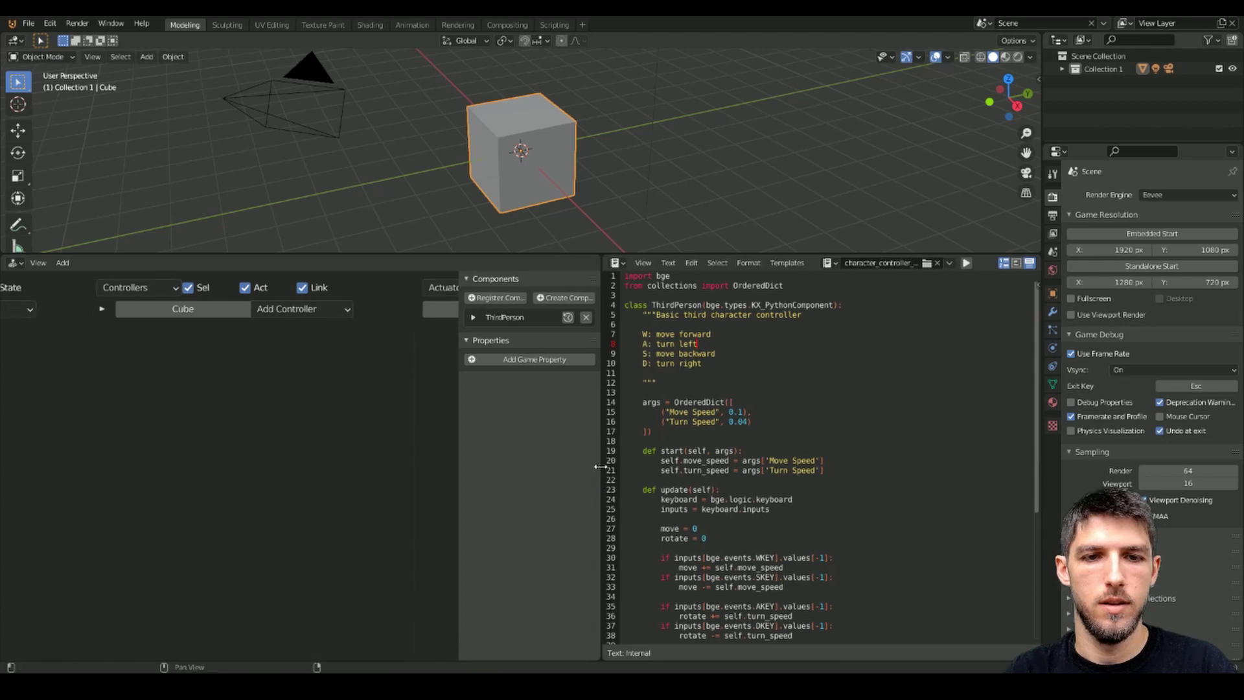
left_click(474, 318)
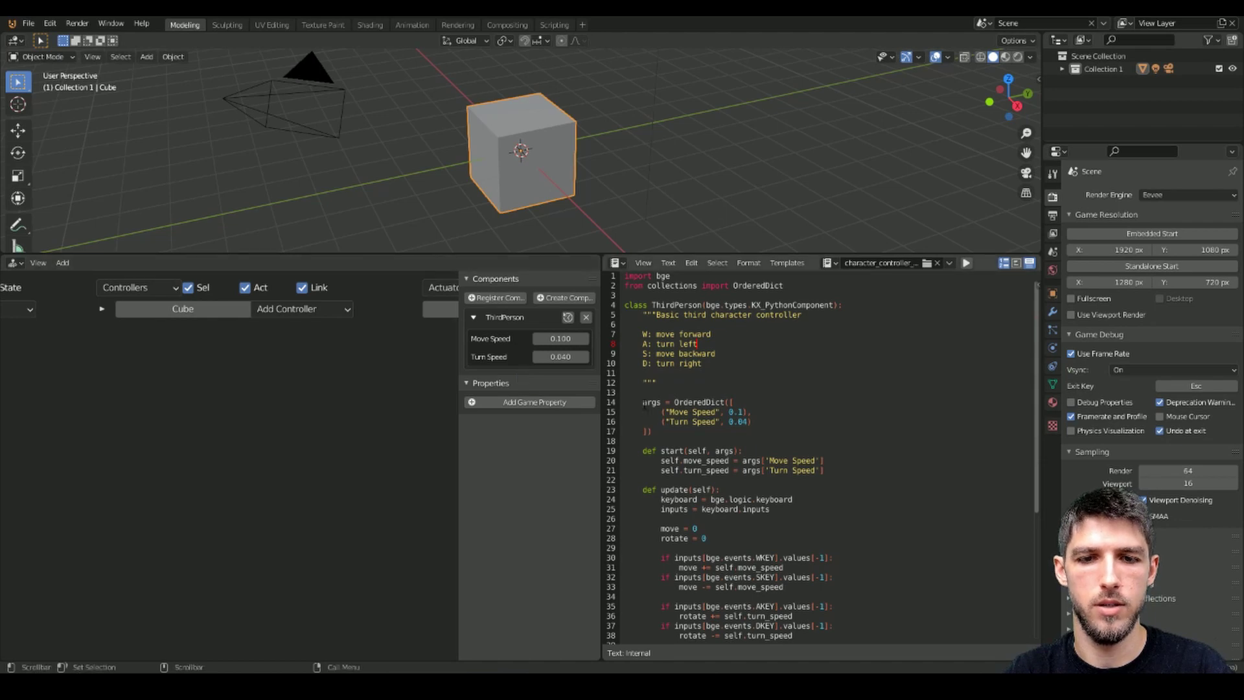
left_click_drag(643, 402, 674, 434)
left_click(673, 434)
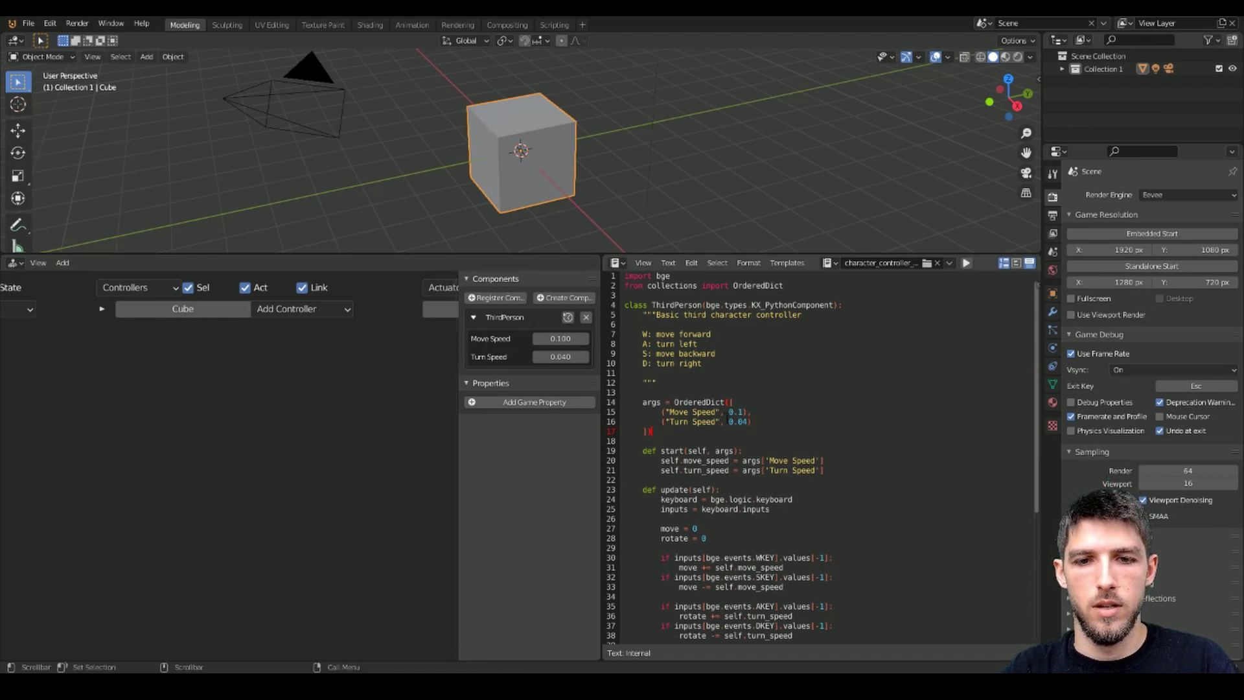
Match the script's 0.1 move speed against the Move Speed field and confirm it.
left_click_drag(730, 412, 749, 421)
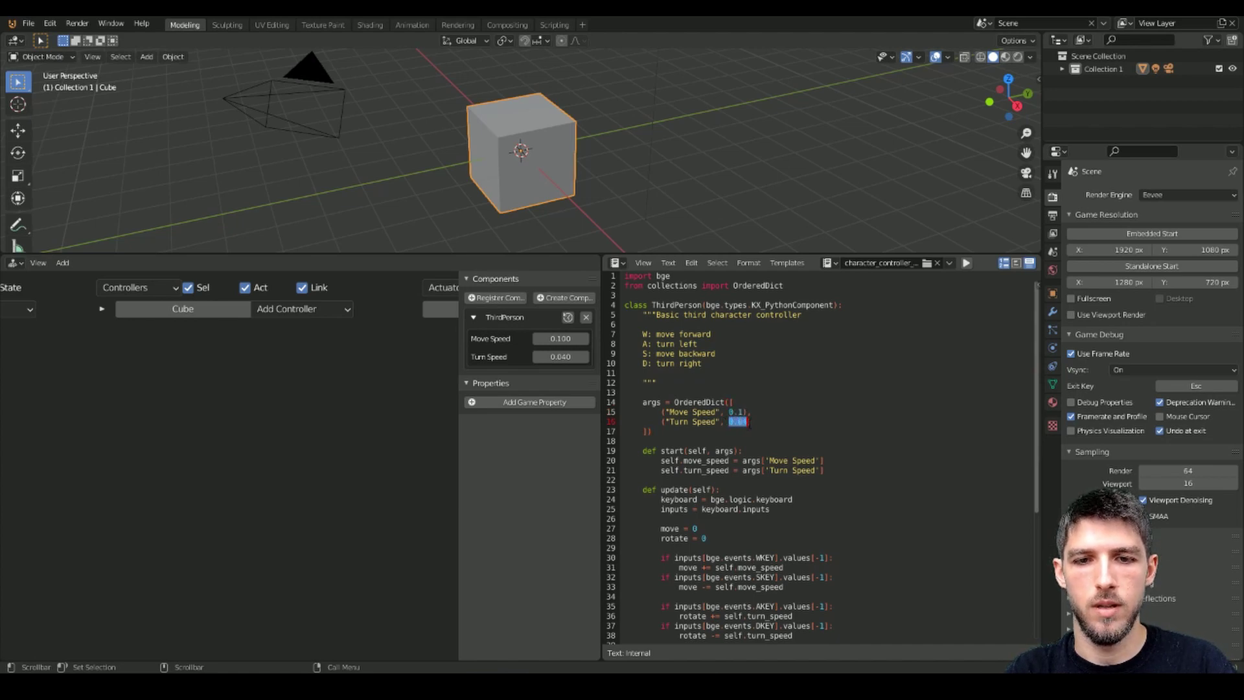
left_click(739, 421)
left_click(564, 339)
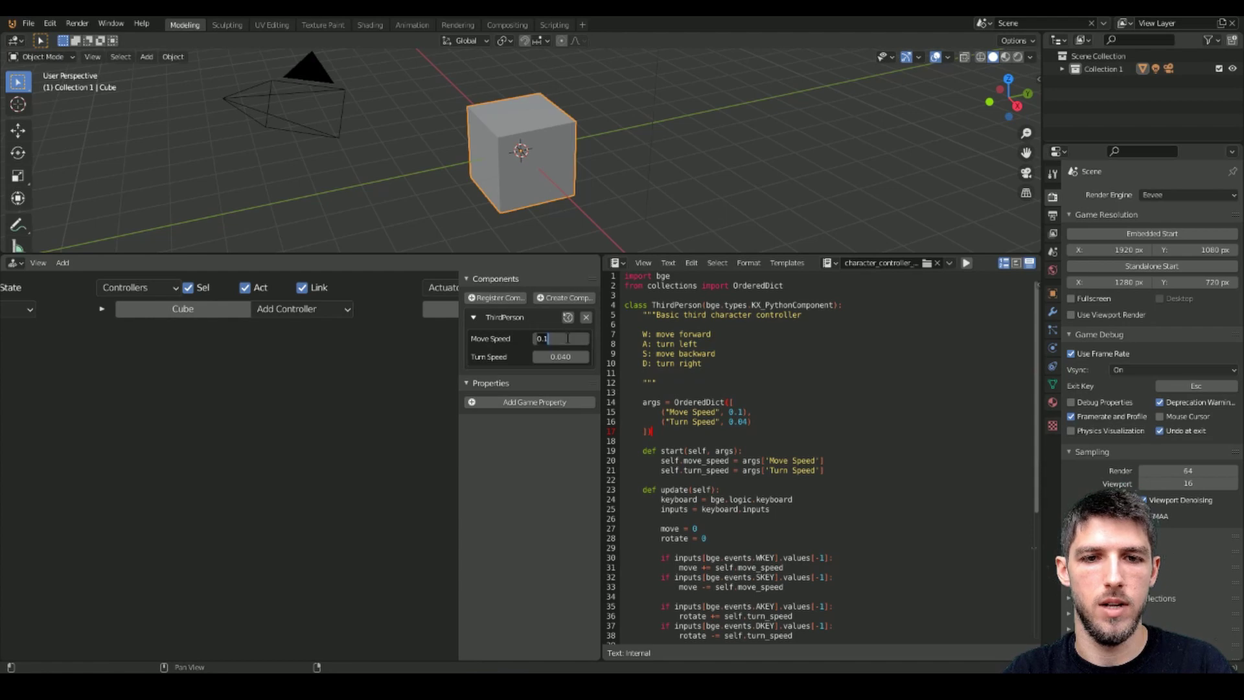
key("Return")
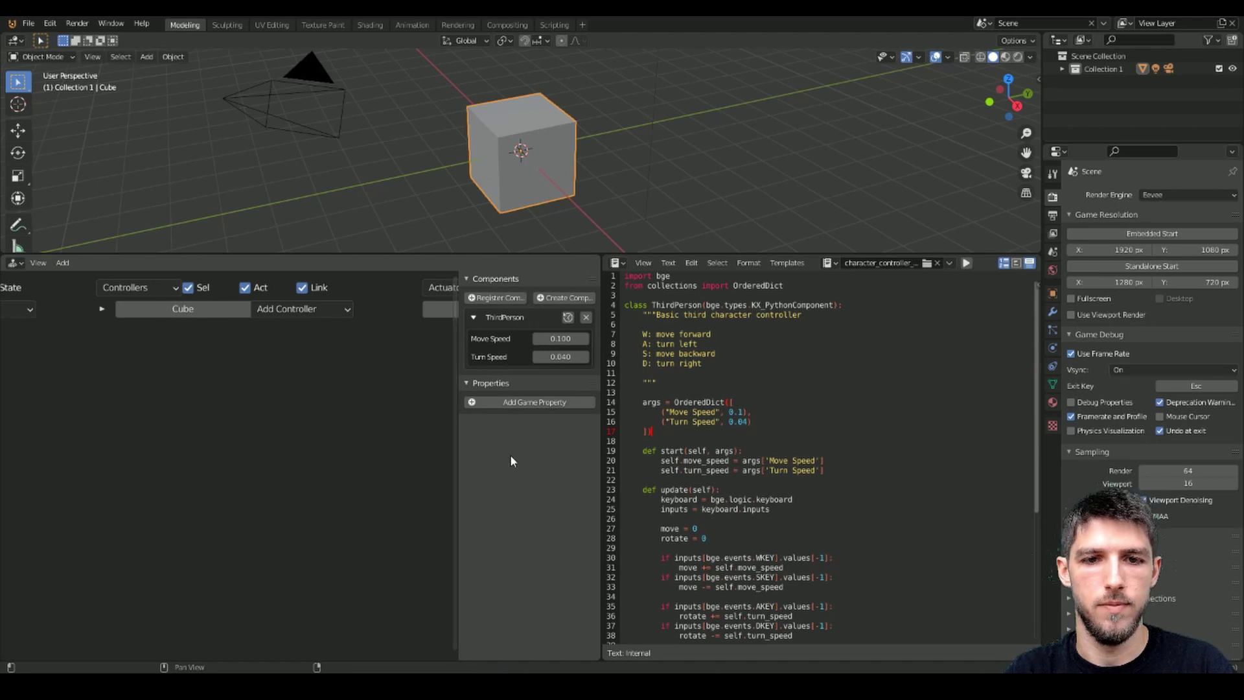
left_click(670, 277)
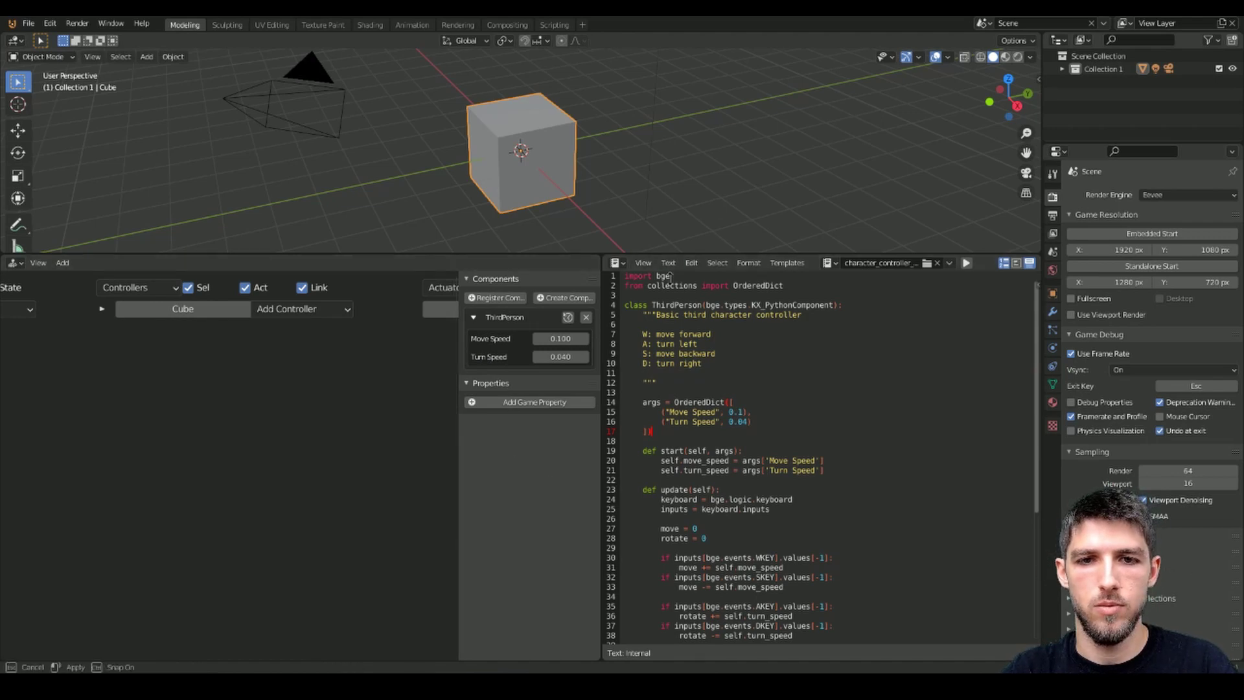
Enlarge the 3D viewport, start the game with P, and drive the cube with W, D, S, A.
left_click_drag(671, 277, 655, 333)
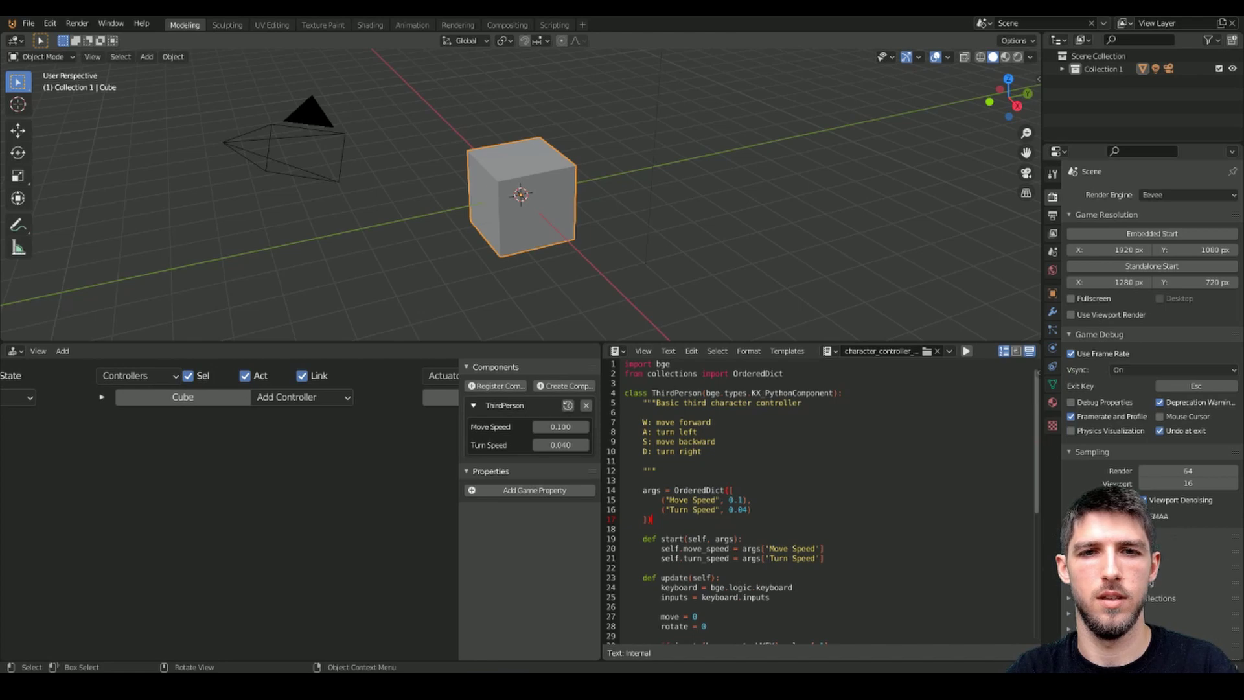
key("p")
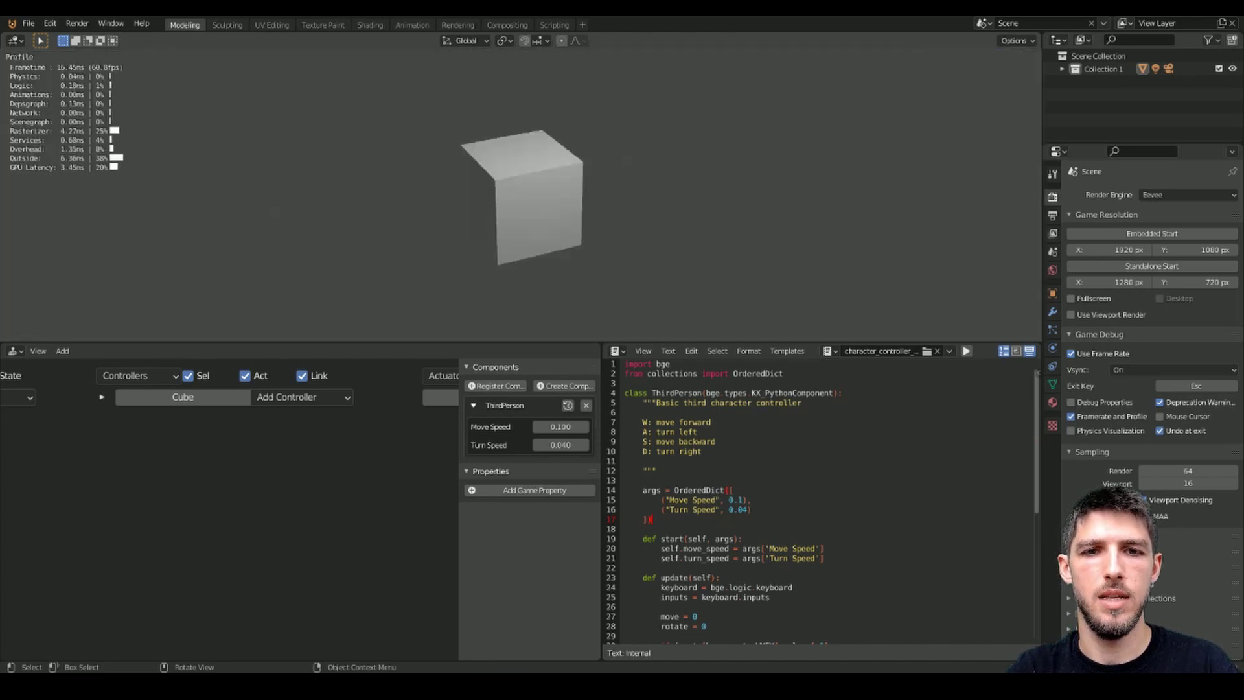
key("w")
key("d")
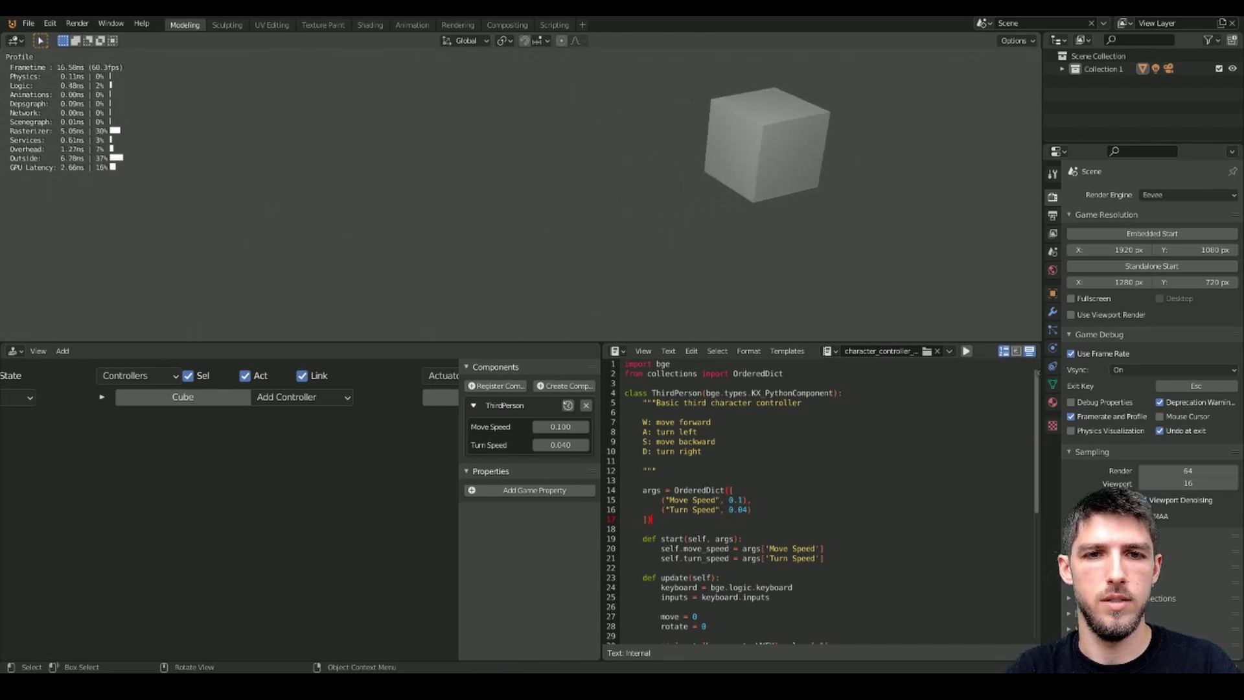
key("s")
key("a")
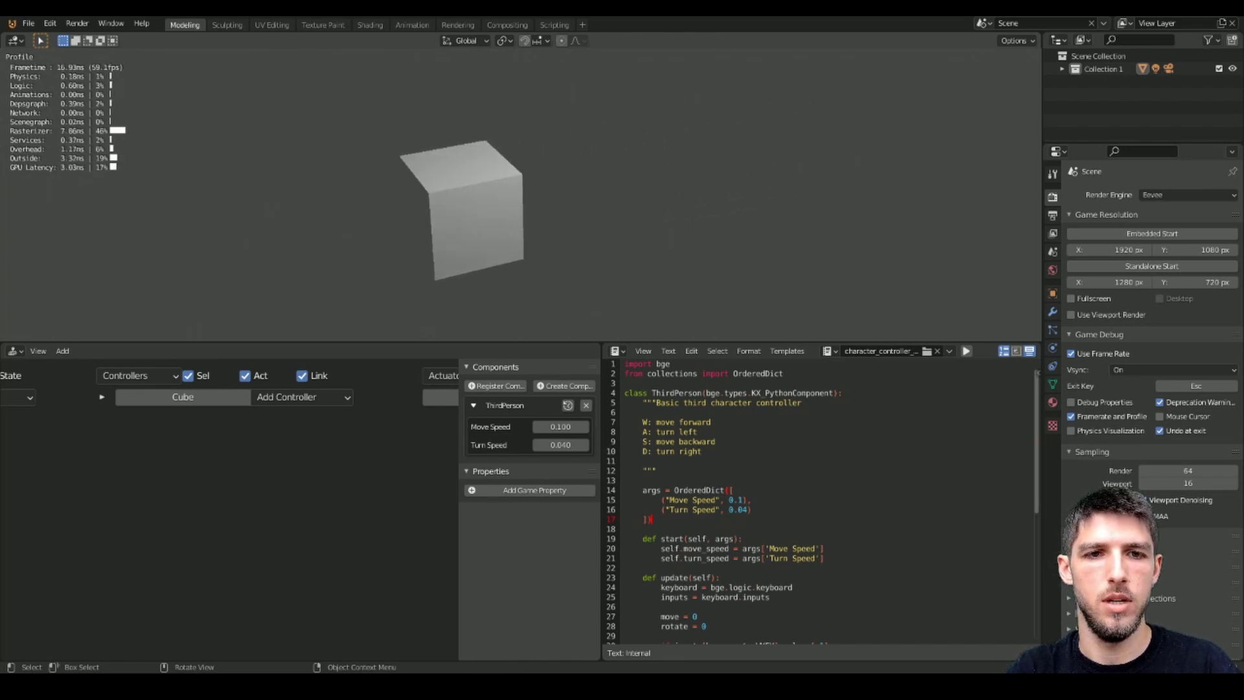
Keep turning and steering the cube around with D, A and W.
key("d")
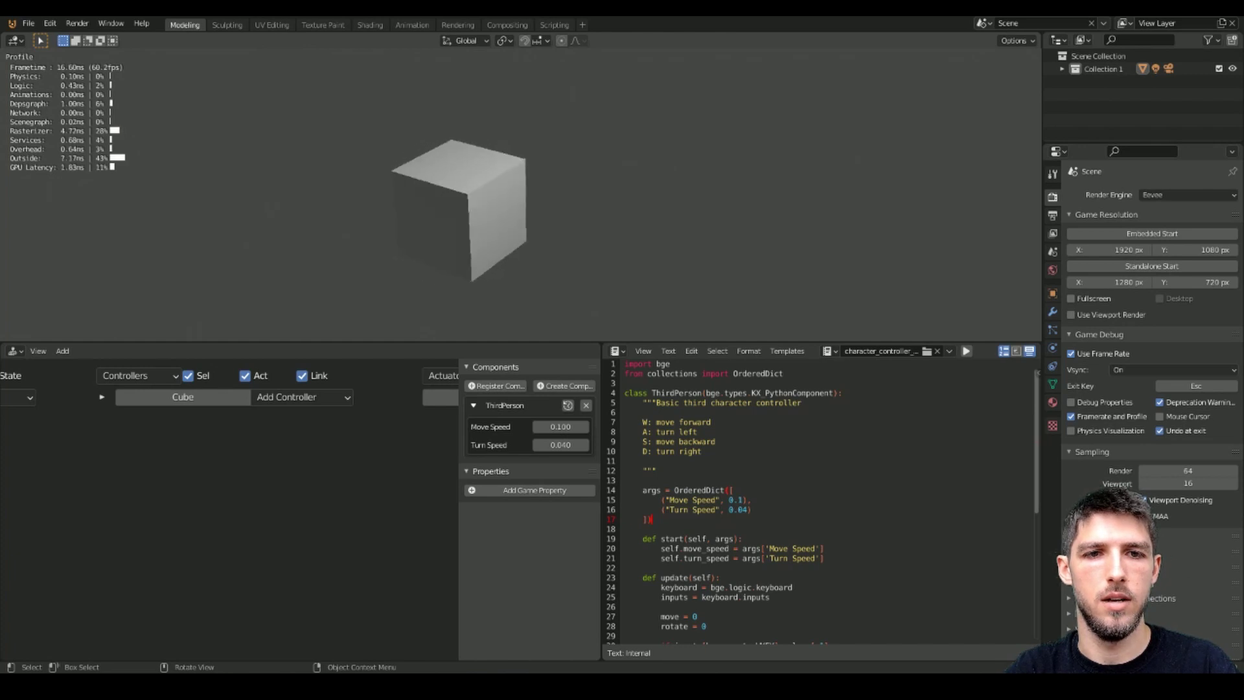
key("d")
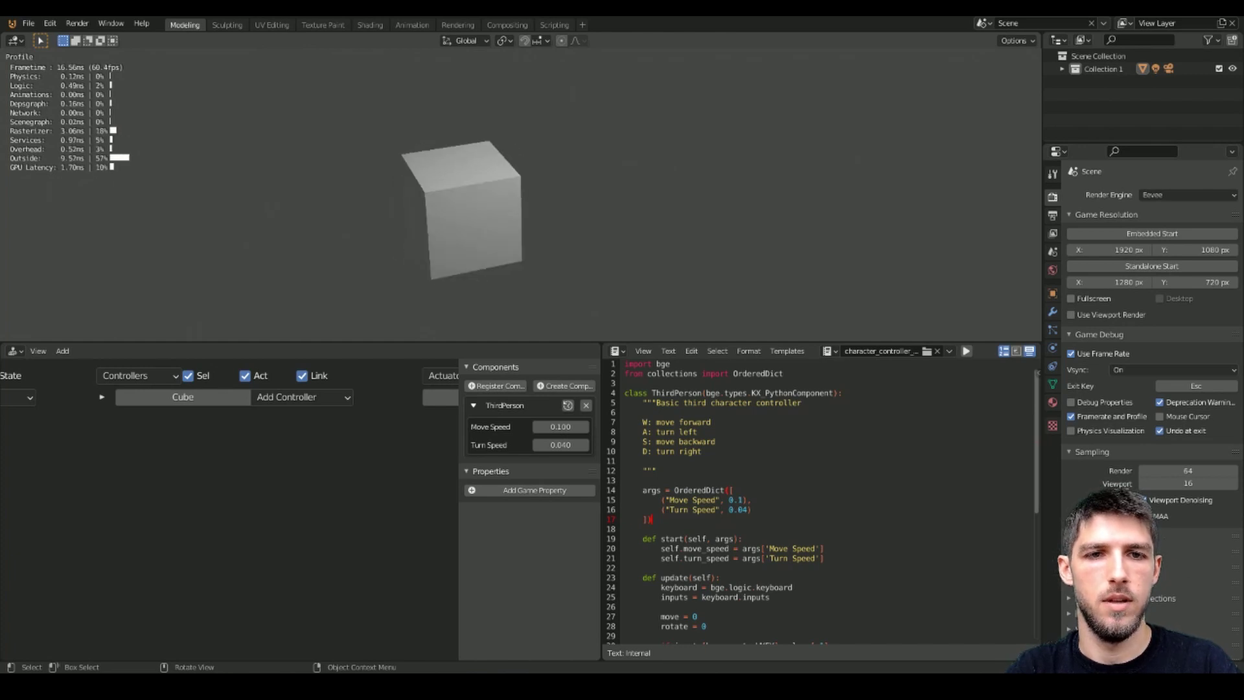
key("a")
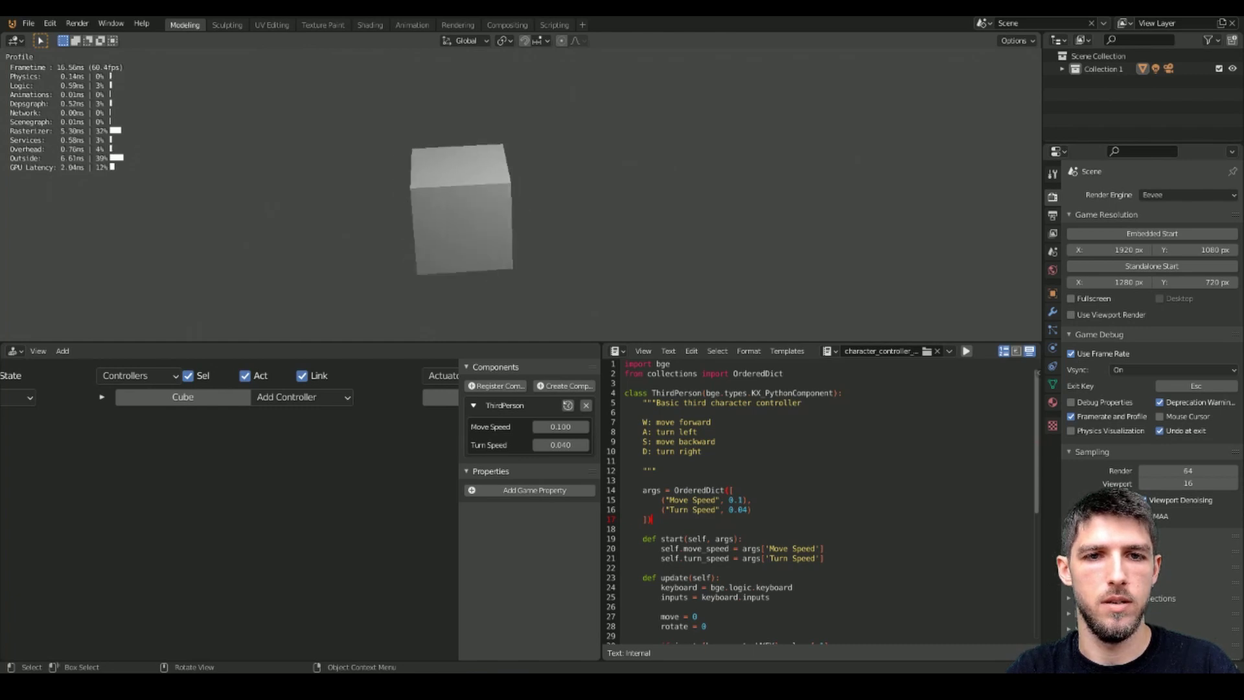
key("w")
key("a")
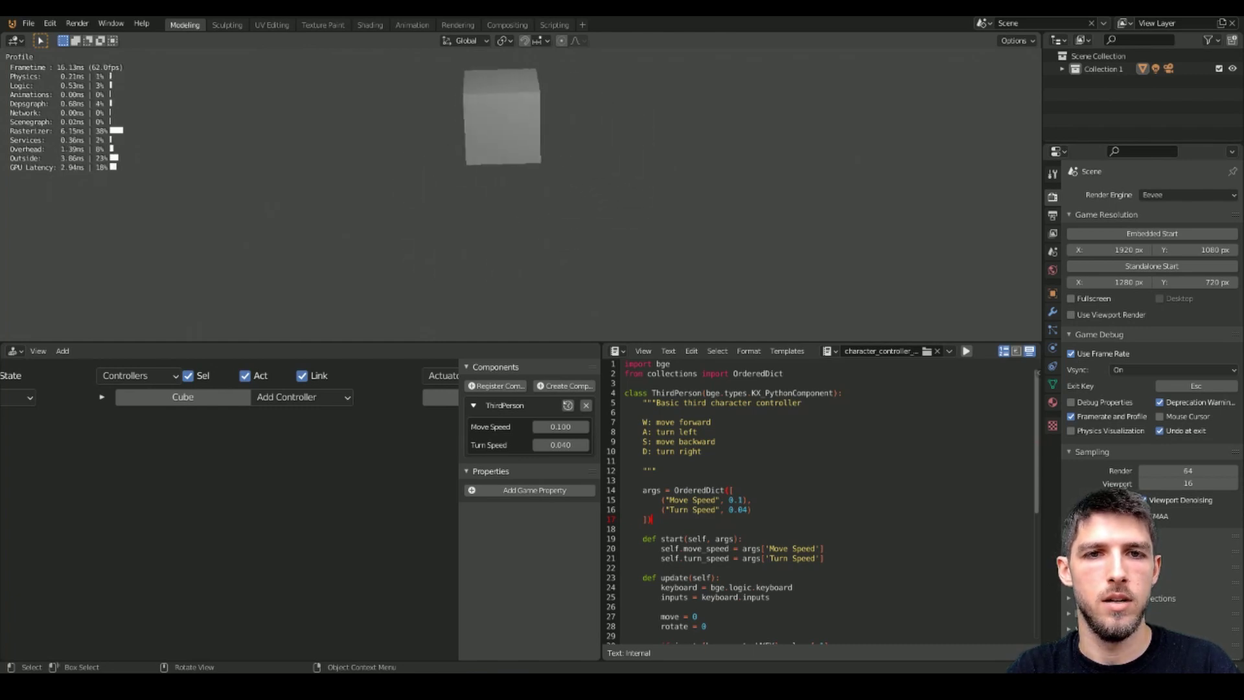
key("d")
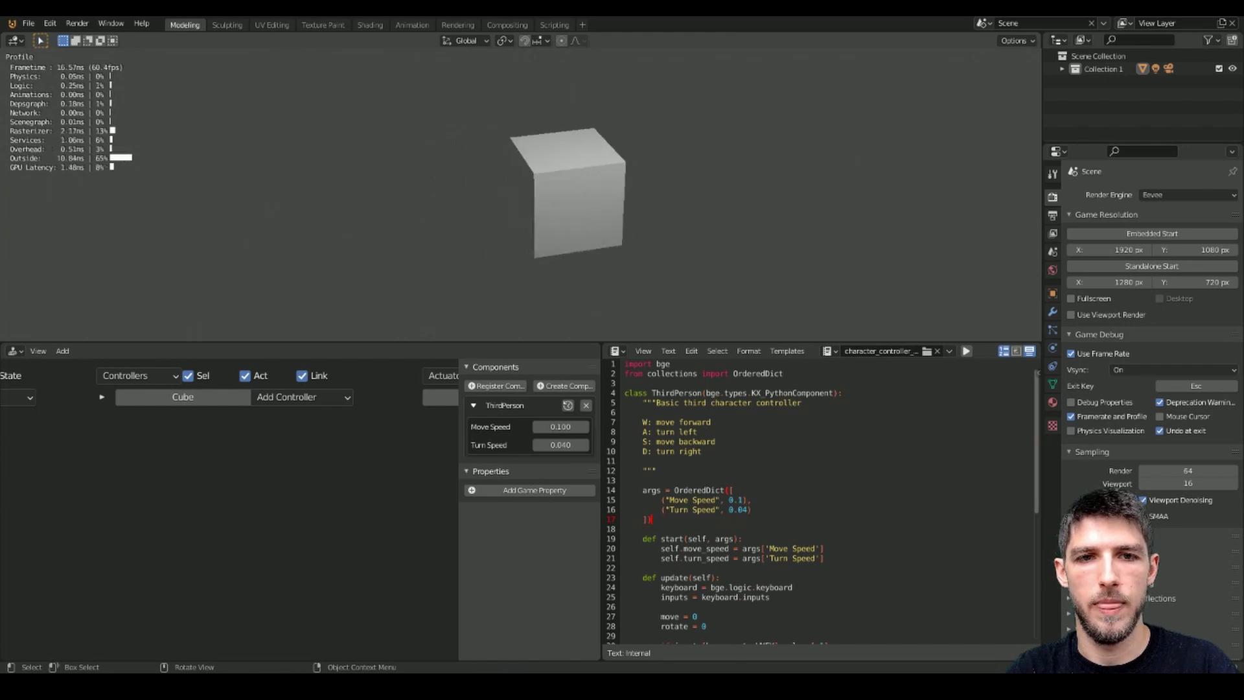
key("a")
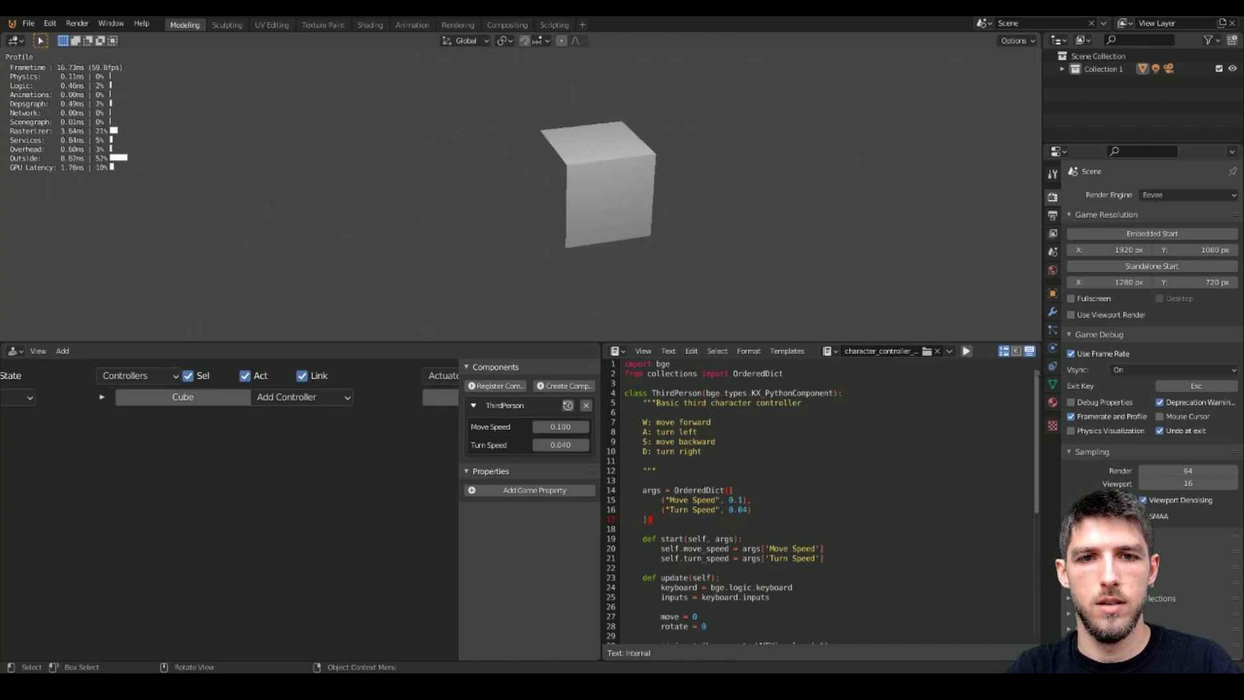
Stop the game and change the ThirdPerson Move Speed to 0.200.
key("Escape")
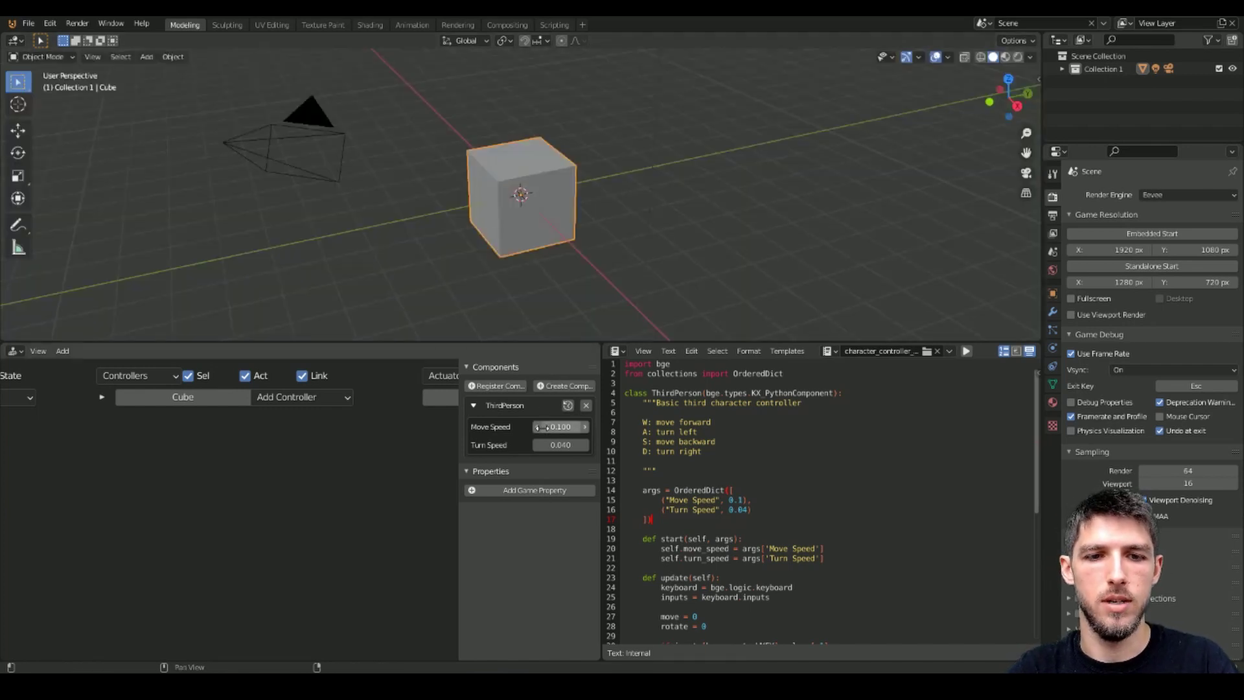
left_click(558, 428)
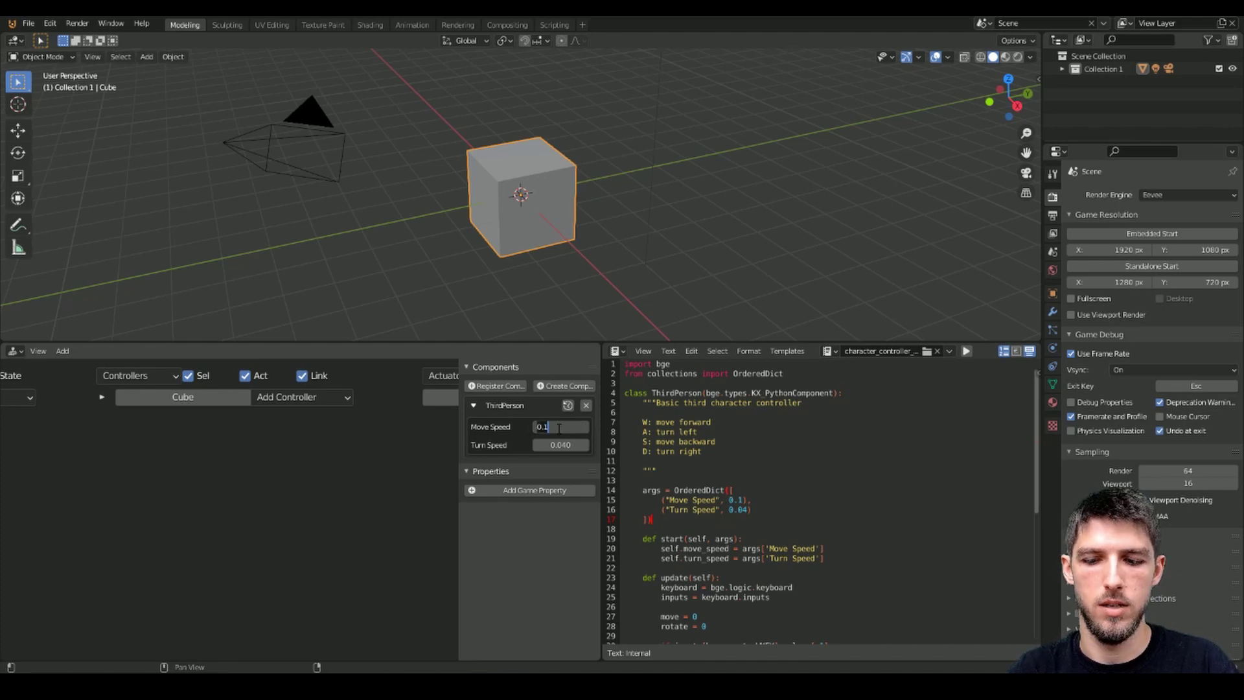
type("2")
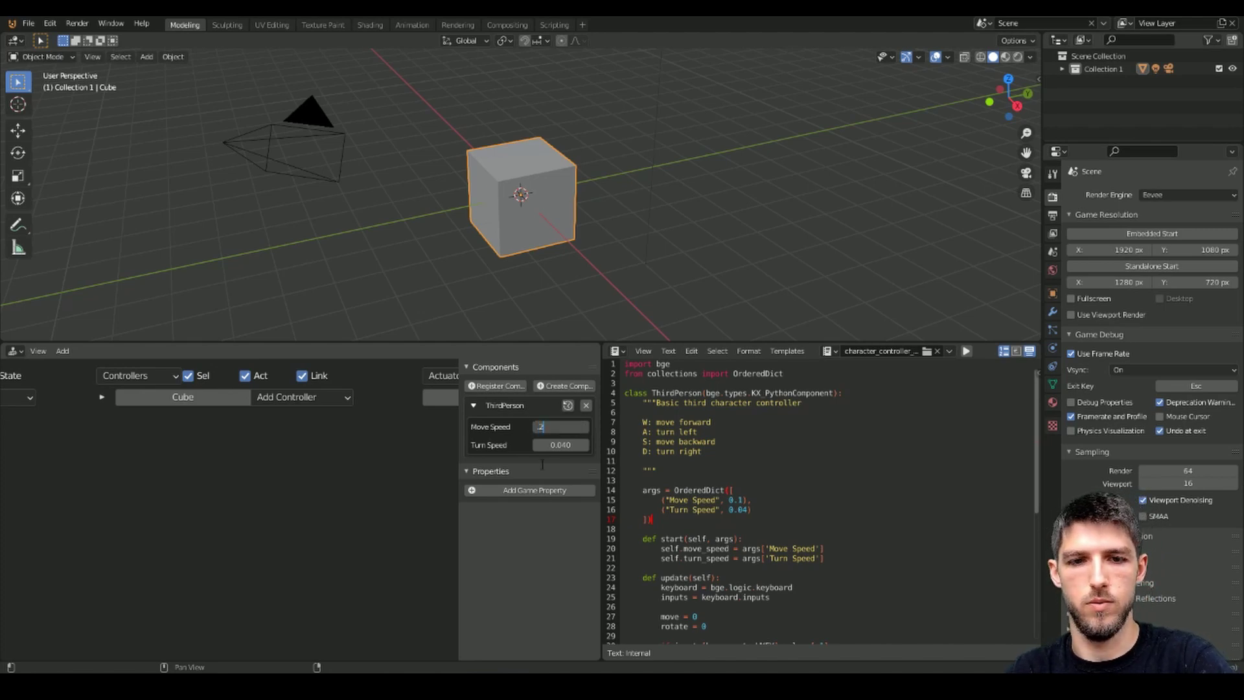
key("Return")
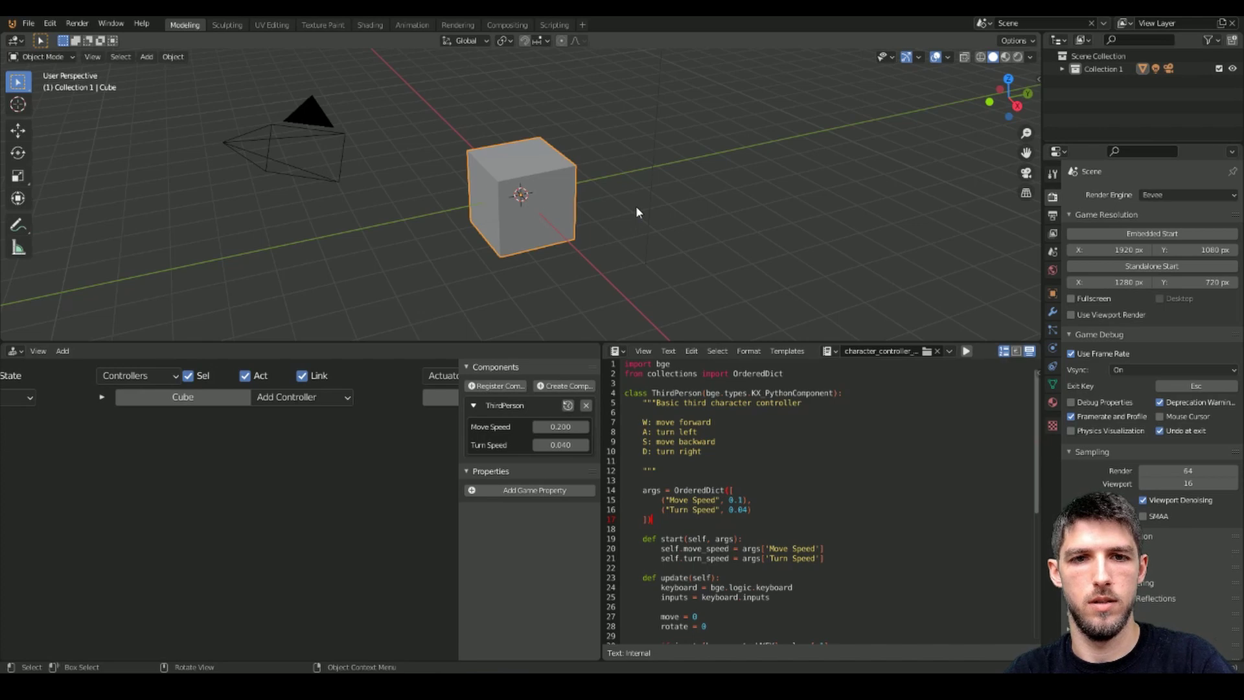
scroll(636, 205, "down", 2)
scroll(636, 205, "down", 2)
Restart the game with P and drive the faster cube forward and back with W and S.
key("p")
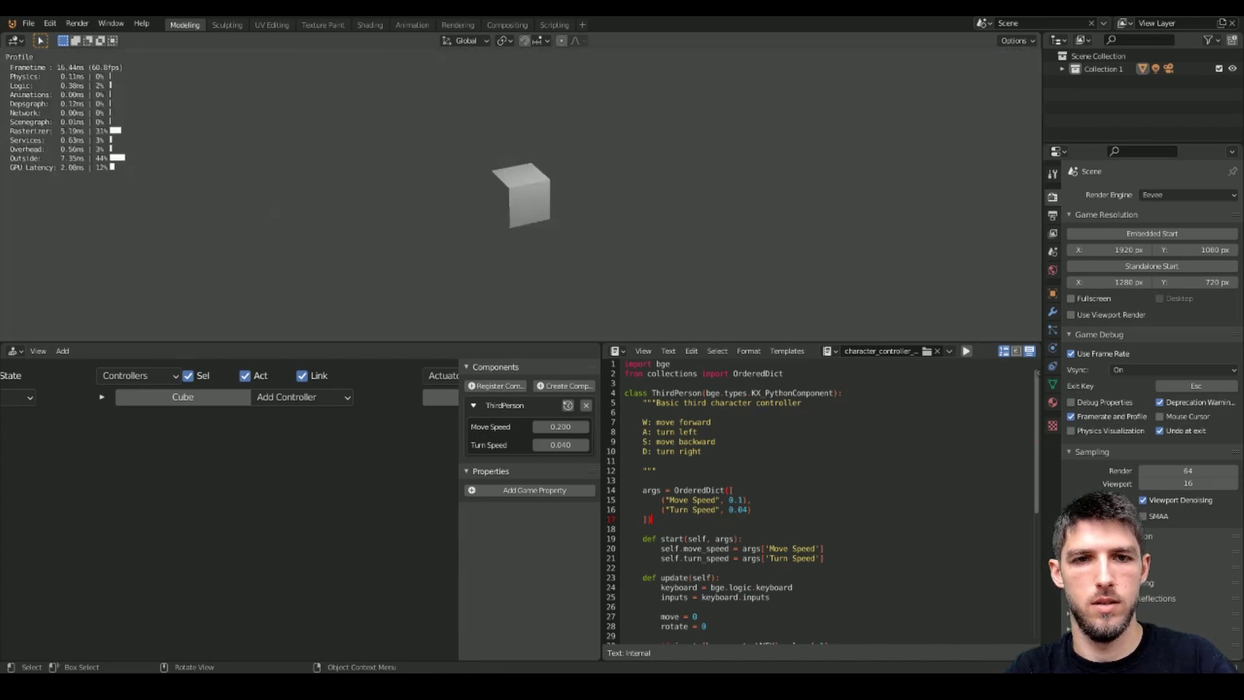
key("w")
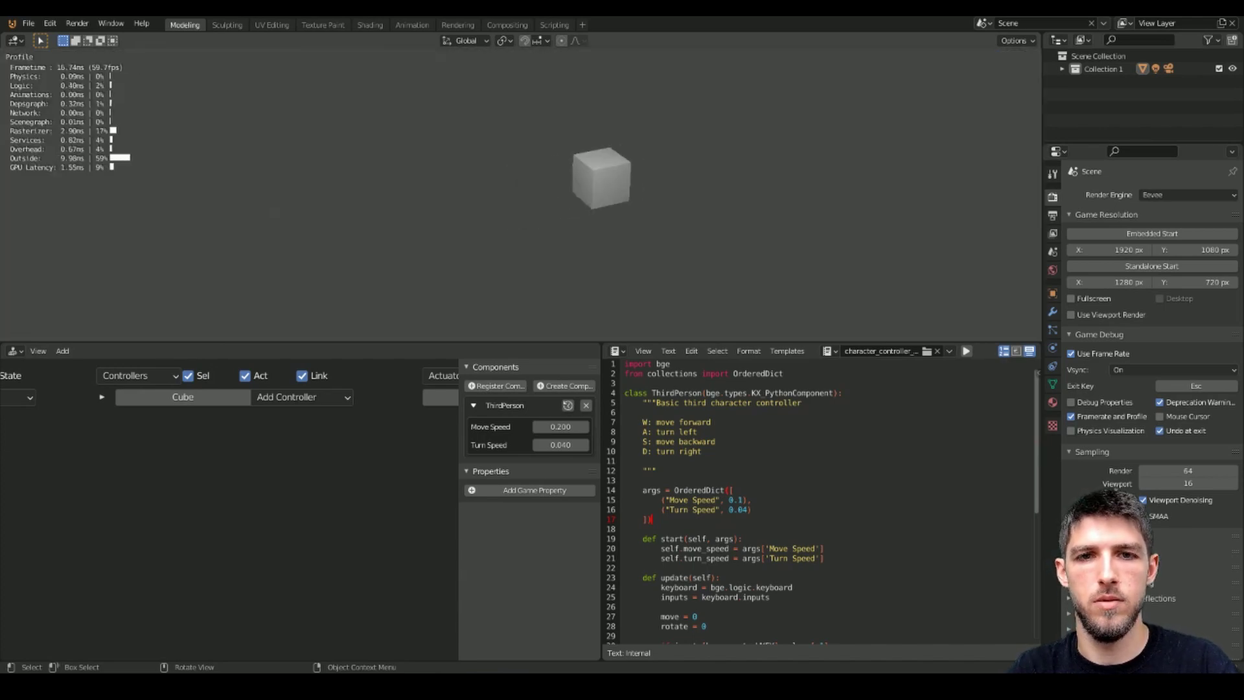
key("s")
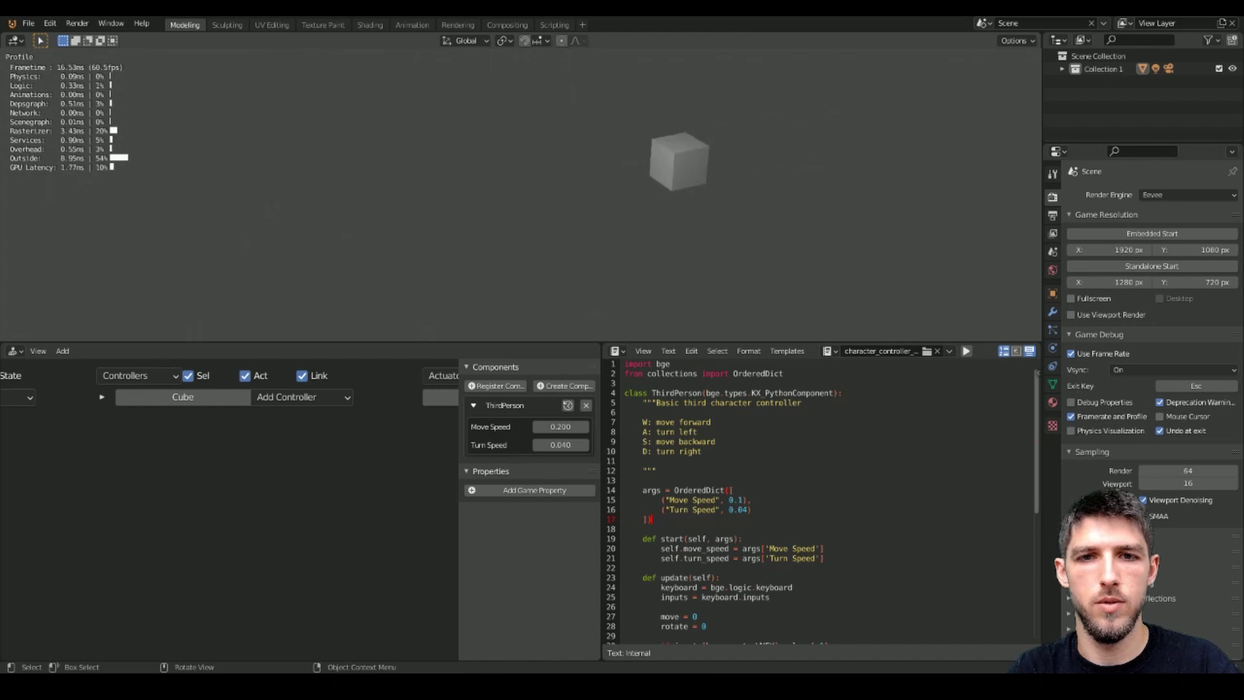
key("w")
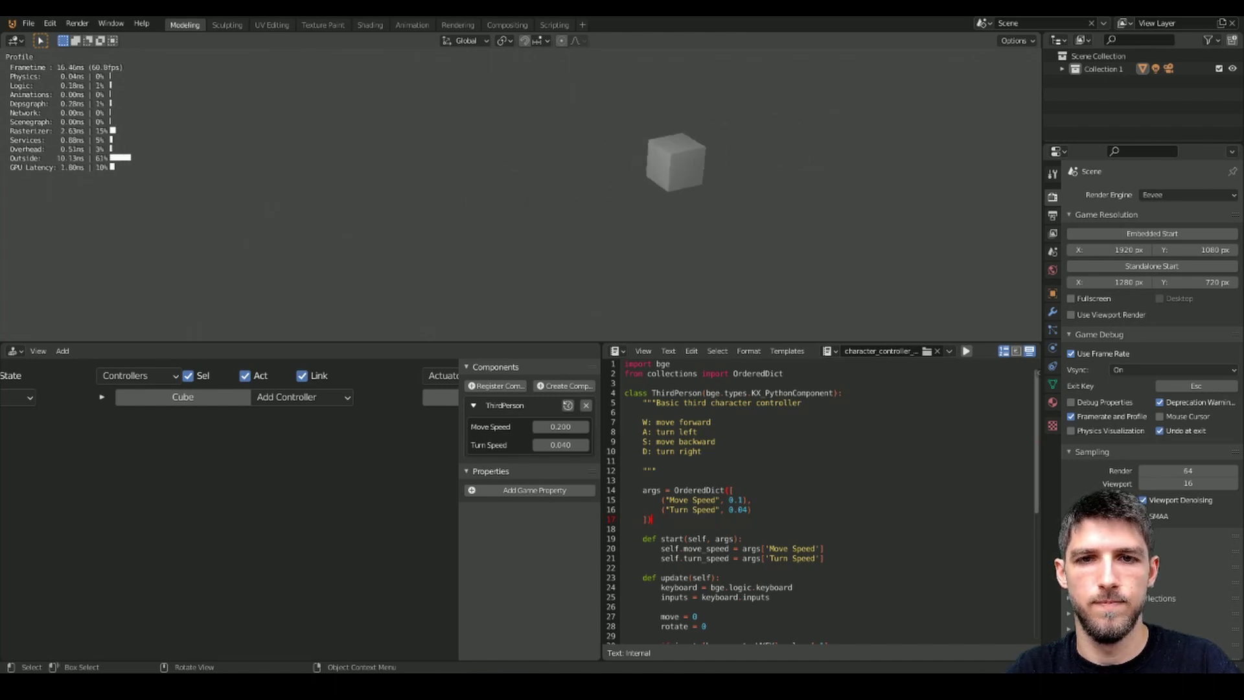
key("s")
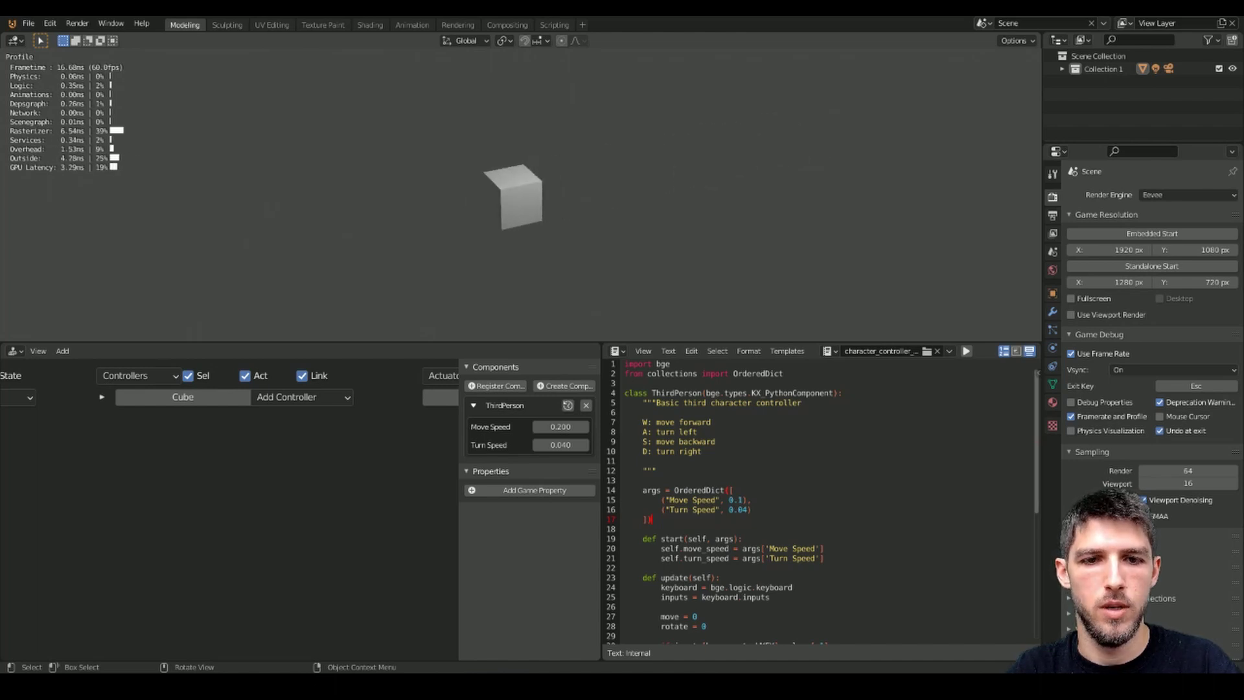
key("s")
Stop the game and set the ThirdPerson Turn Speed to 4.000.
key("Escape")
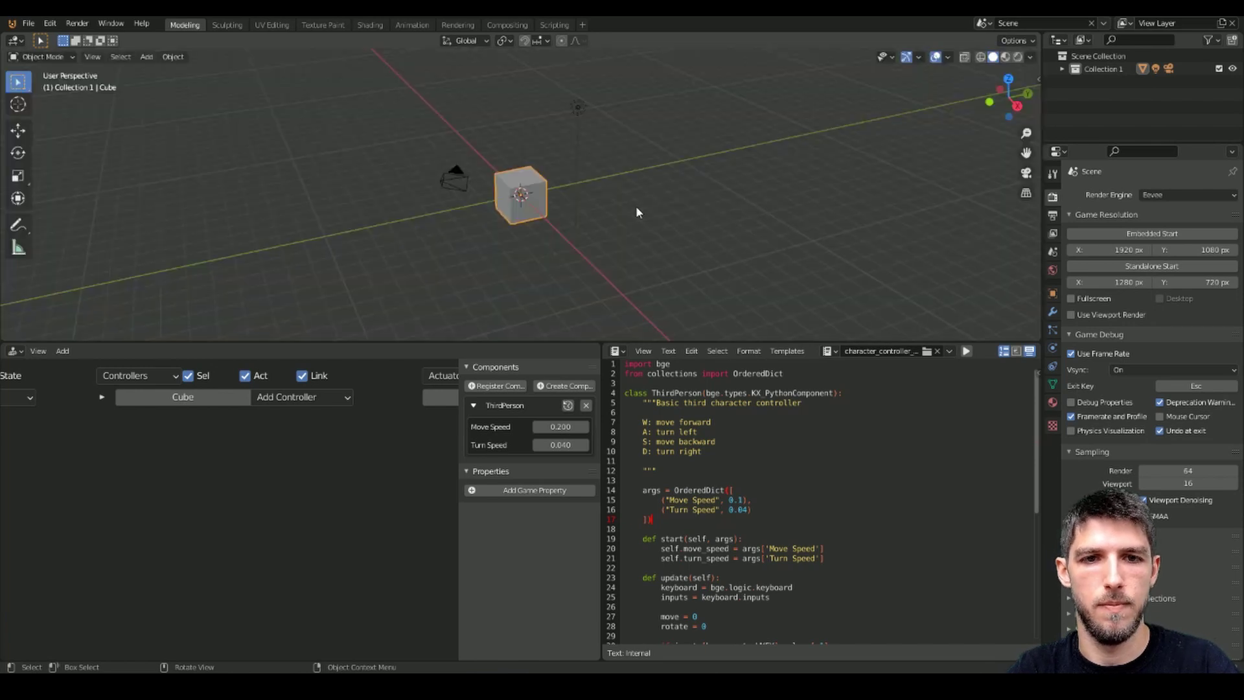
double_click(561, 445)
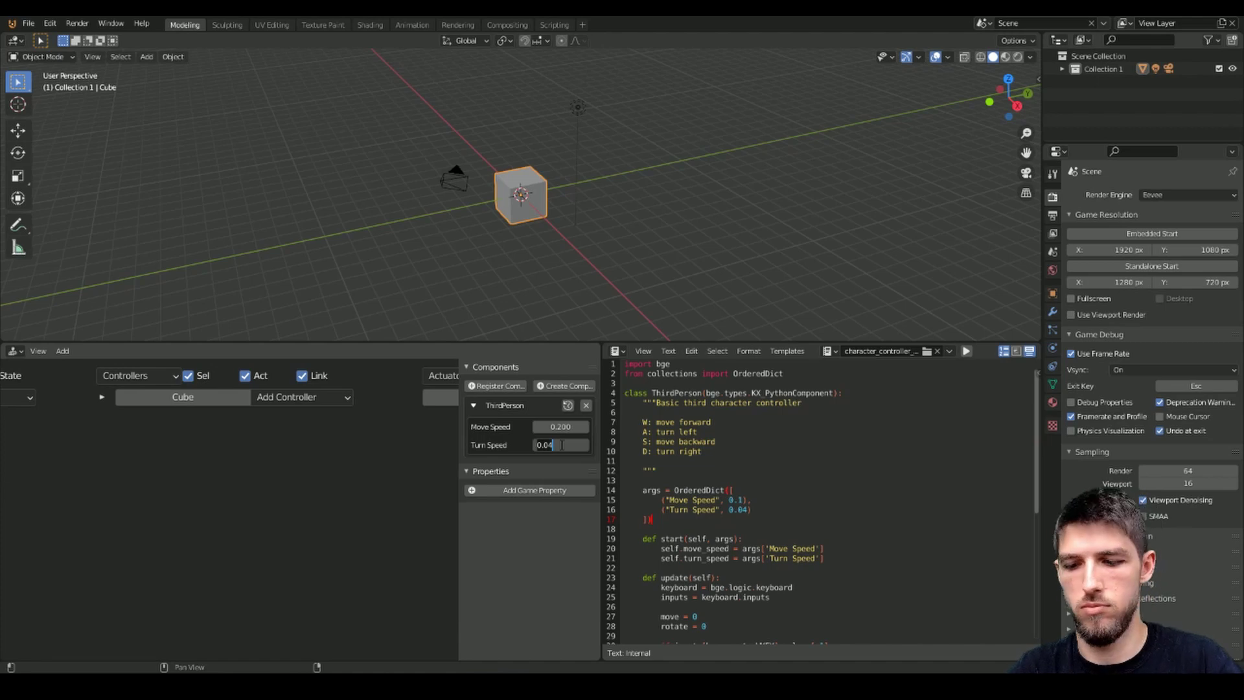
type("4")
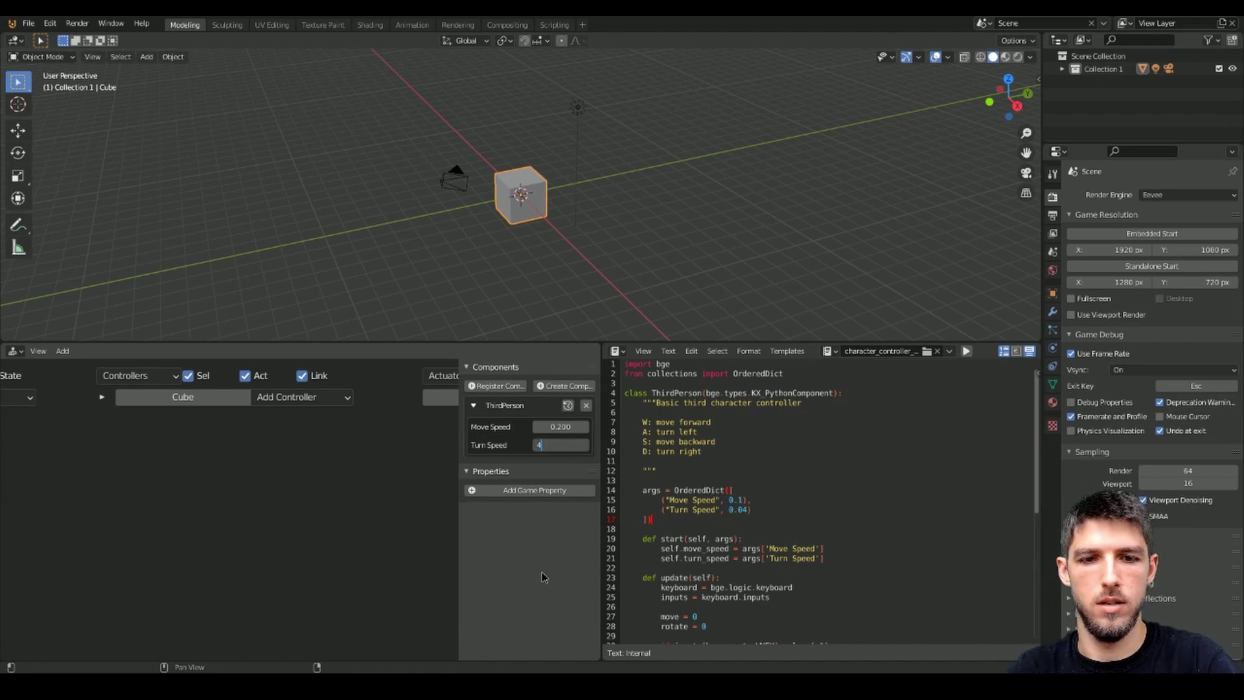
key("Return")
Play the game, spin the cube with A at Turn Speed 4.000, then exit.
key("p")
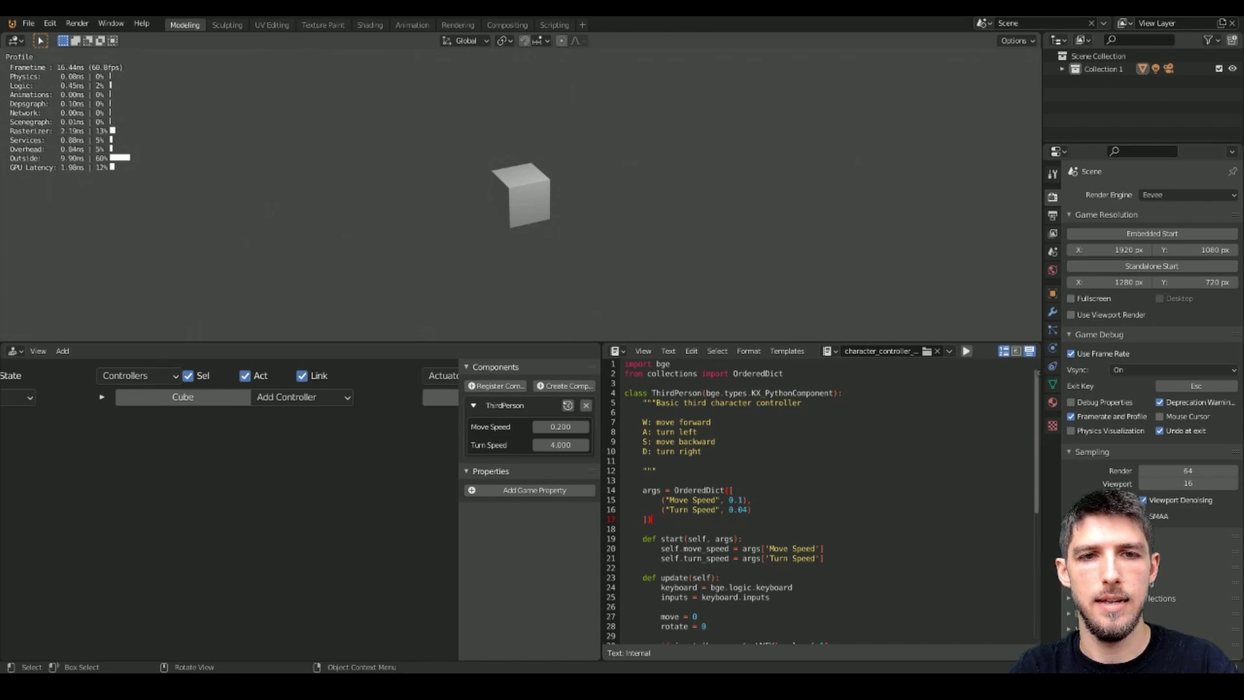
key("a")
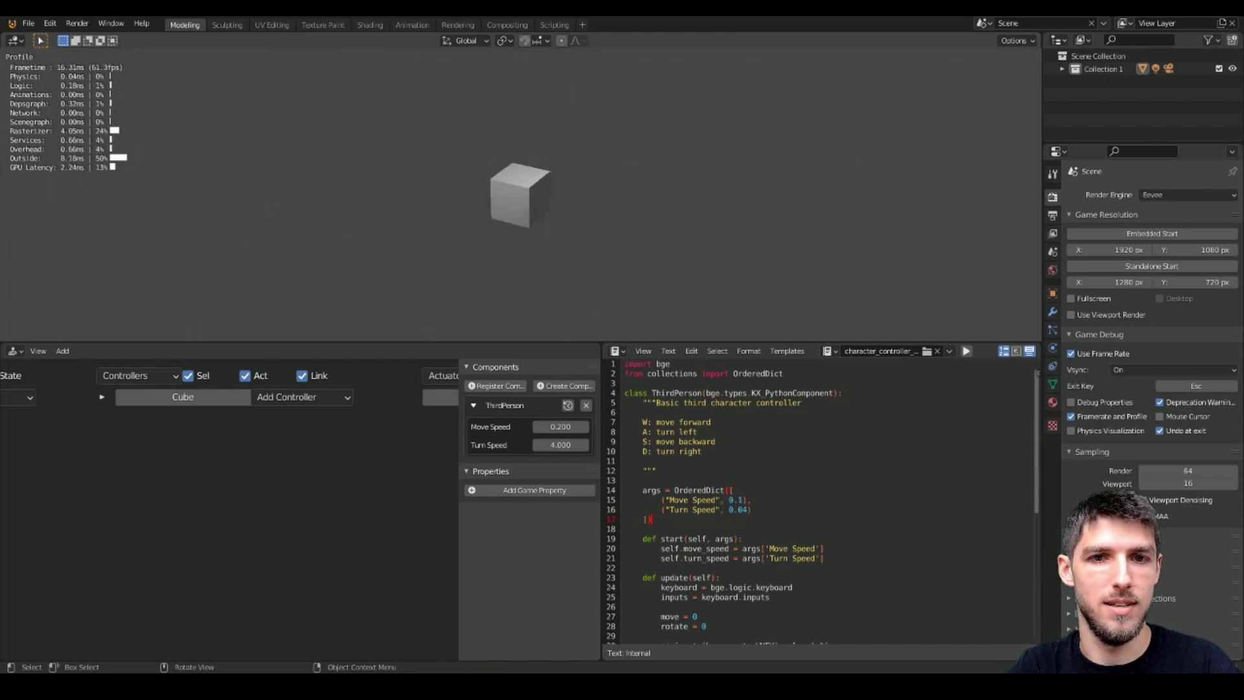
key("Escape")
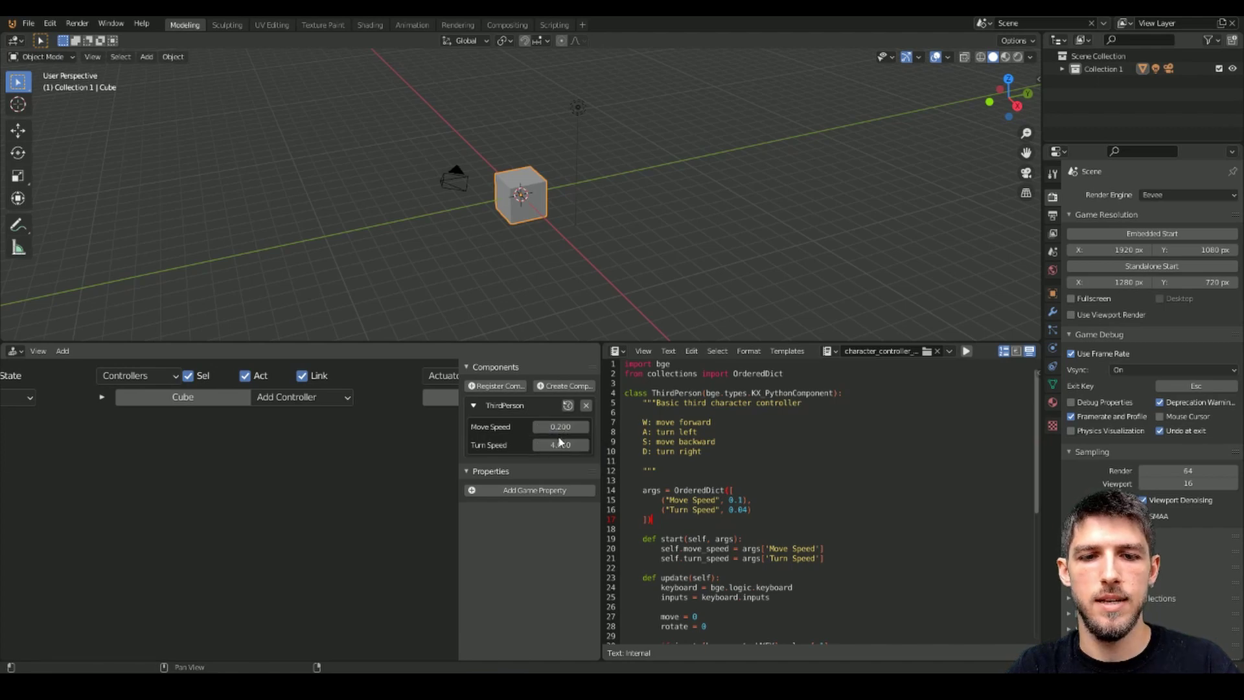
Return the cube's ThirdPerson values to Move Speed 0.100 and Turn Speed 0.04.
left_click(560, 429)
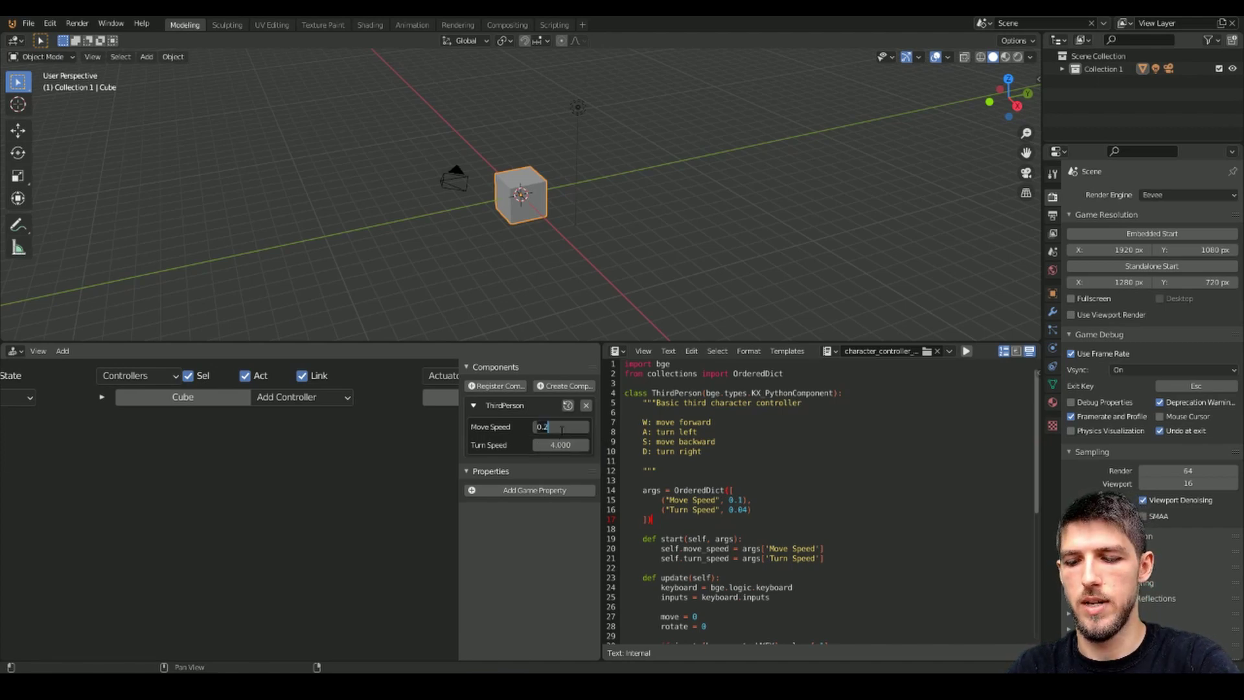
type("1")
key("Return")
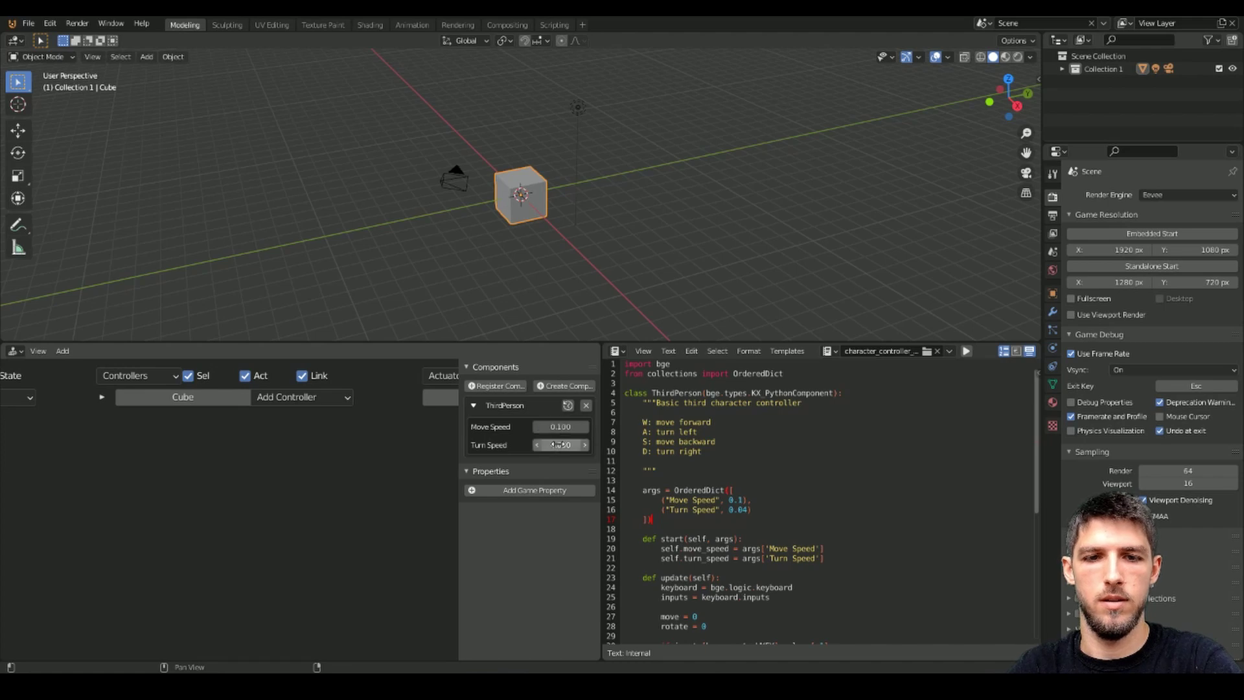
left_click(561, 445)
key("BackSpace")
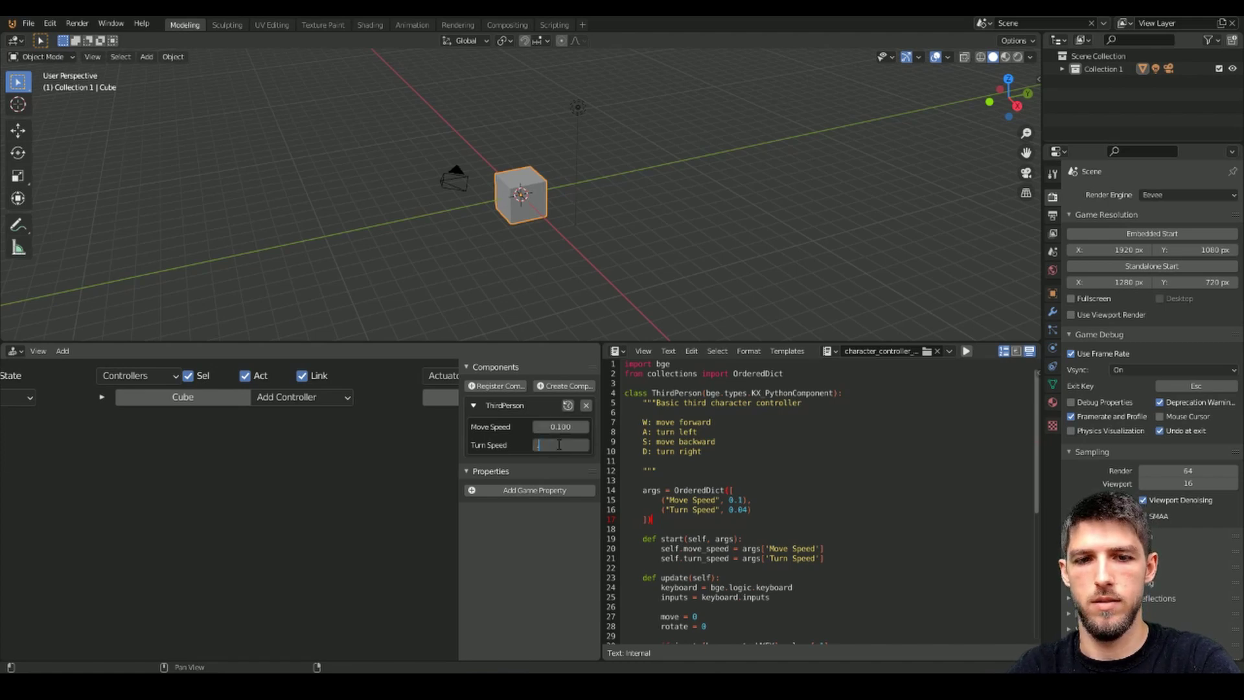
type(".0")
type(".04")
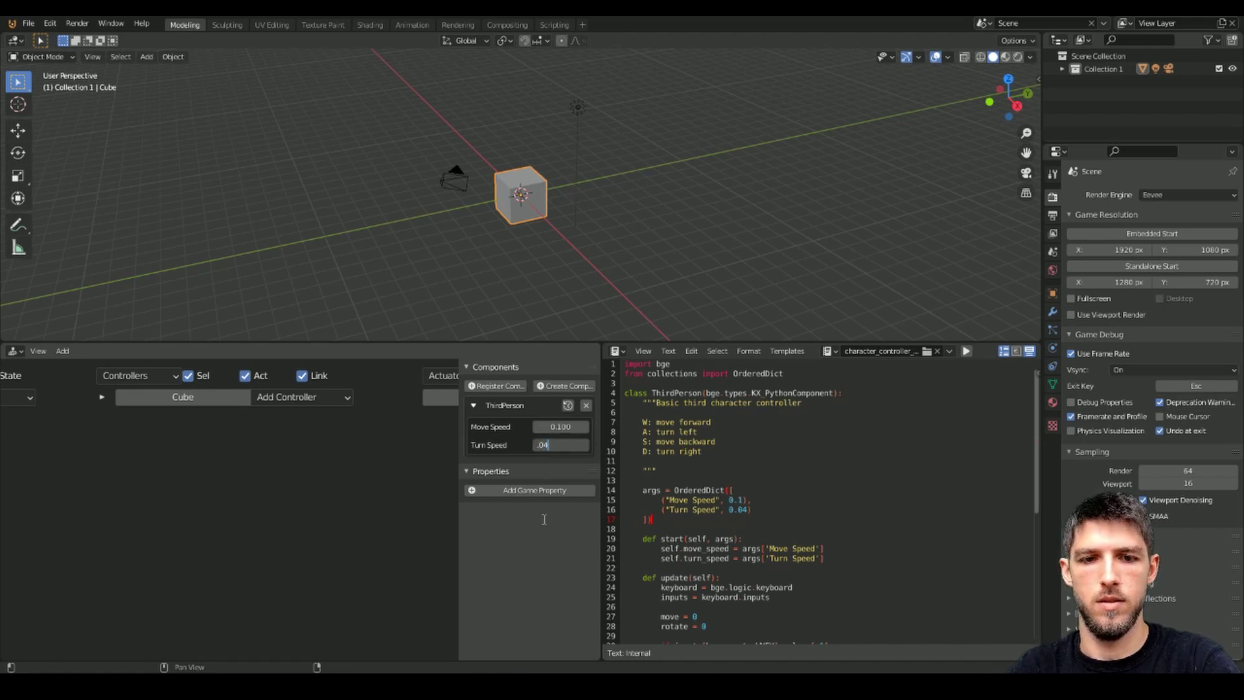
key("Return")
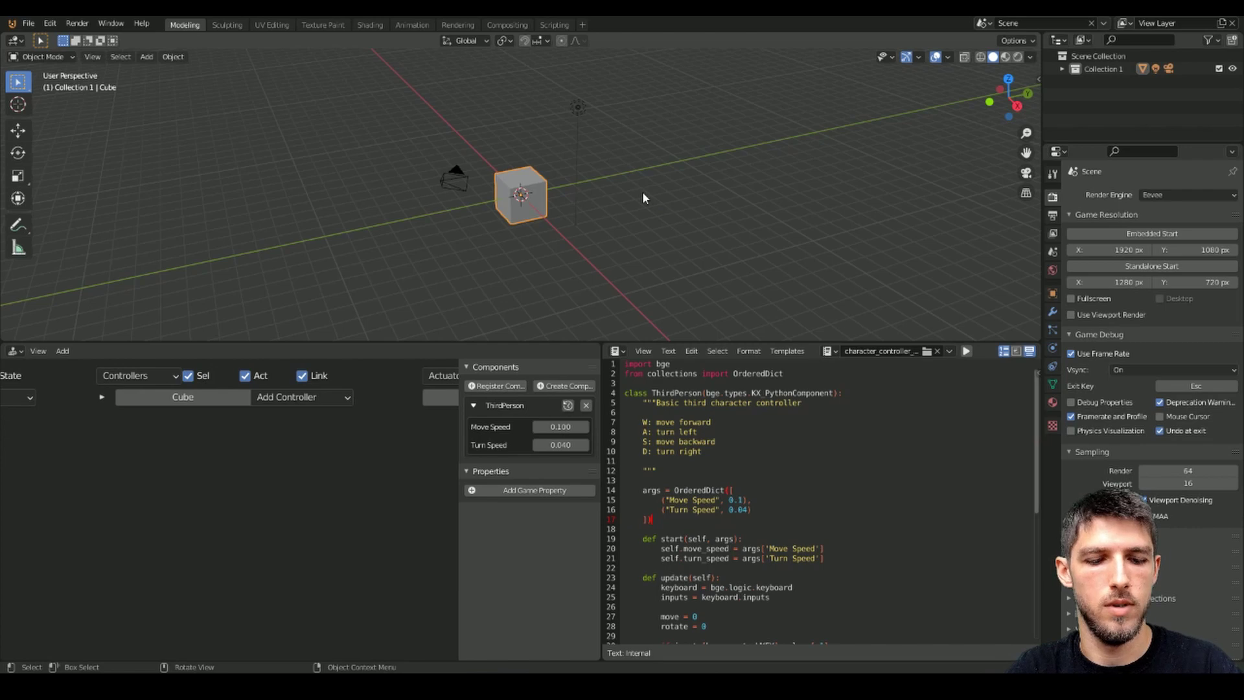
Grab the cube and move it left on the grid, then add a Mesh Cone.
key("g")
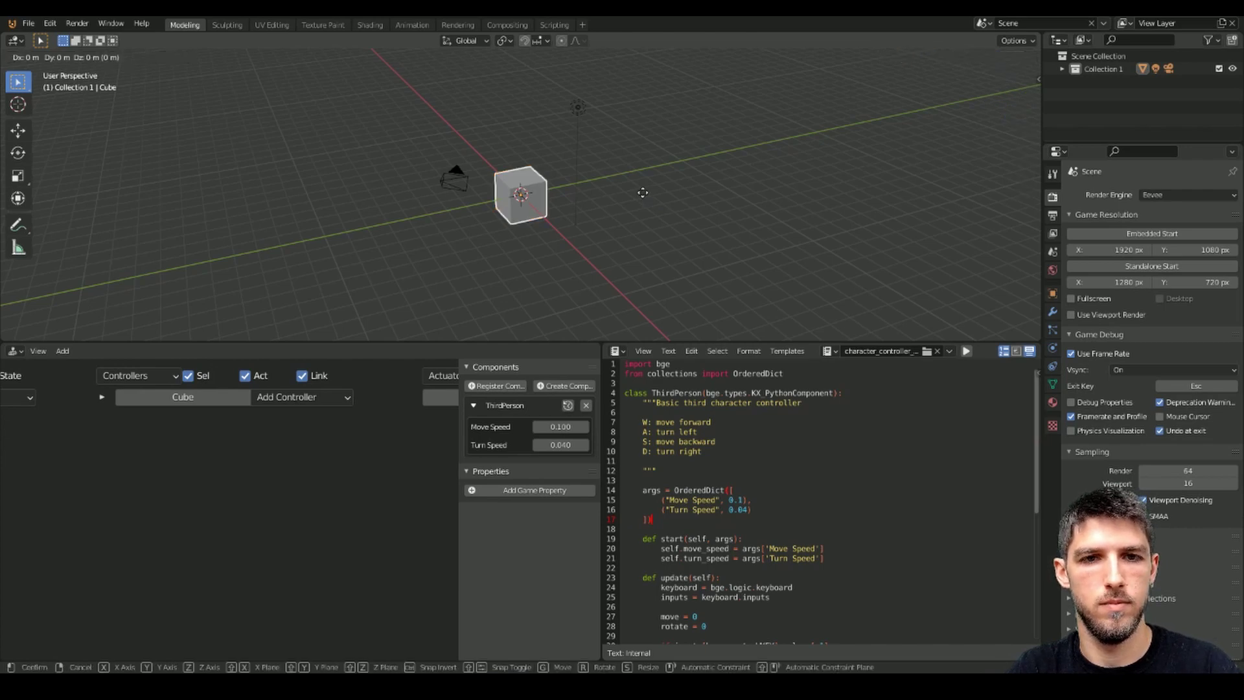
left_click(520, 218)
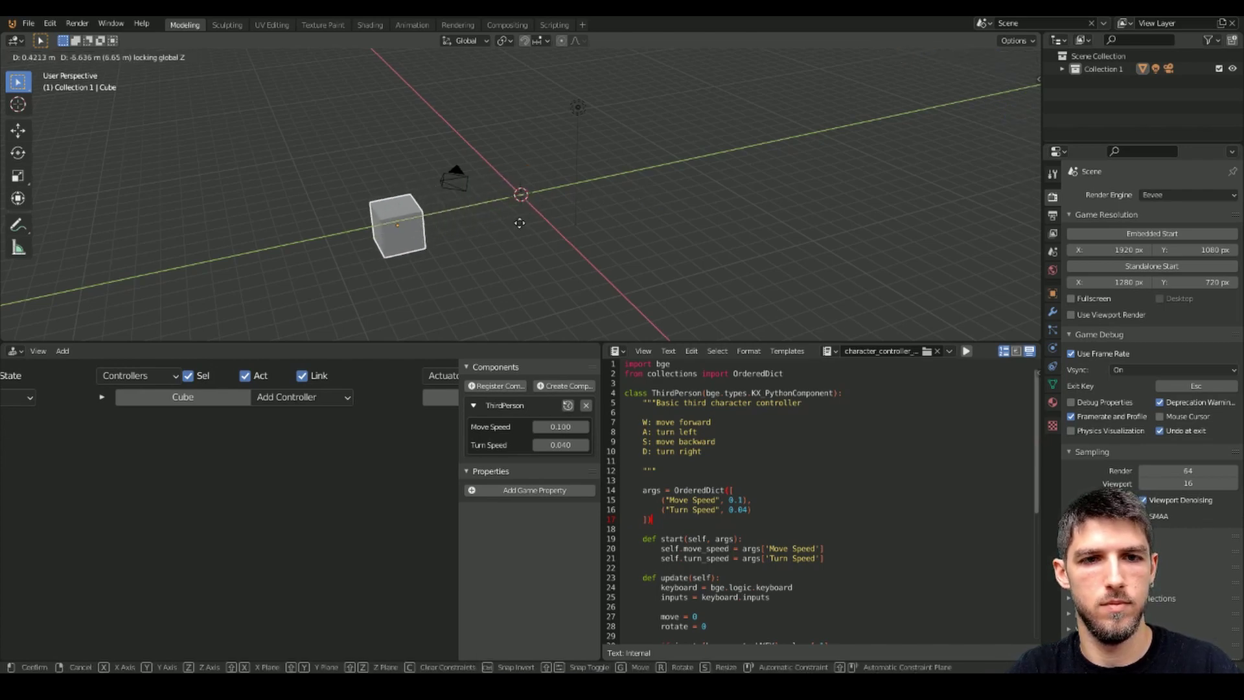
key("shift+a")
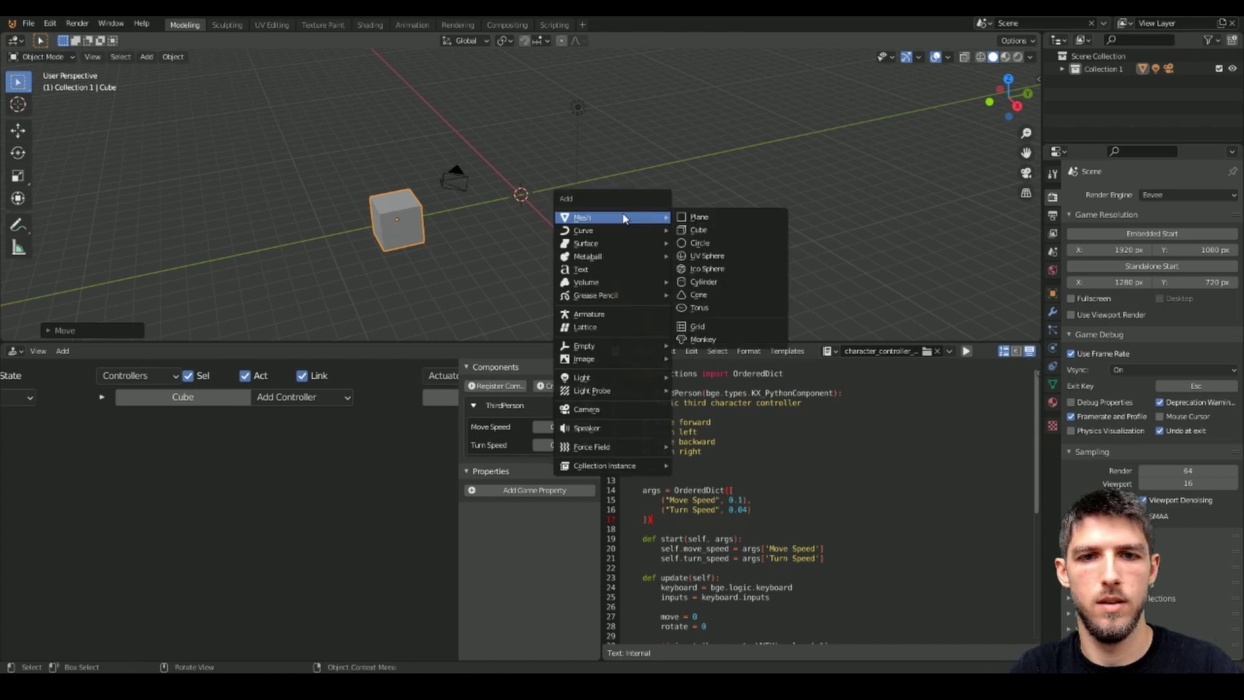
left_click(705, 295)
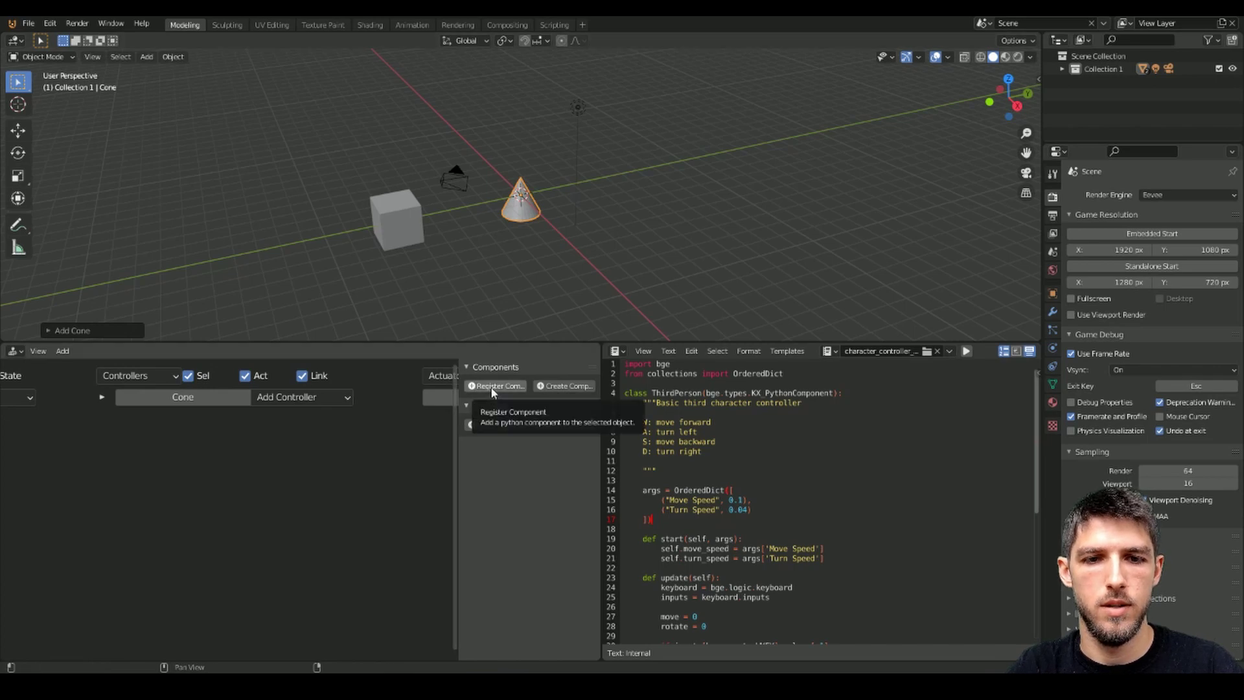
Check the cube's ThirdPerson component, collapse its details, and select the cone.
left_click(405, 227)
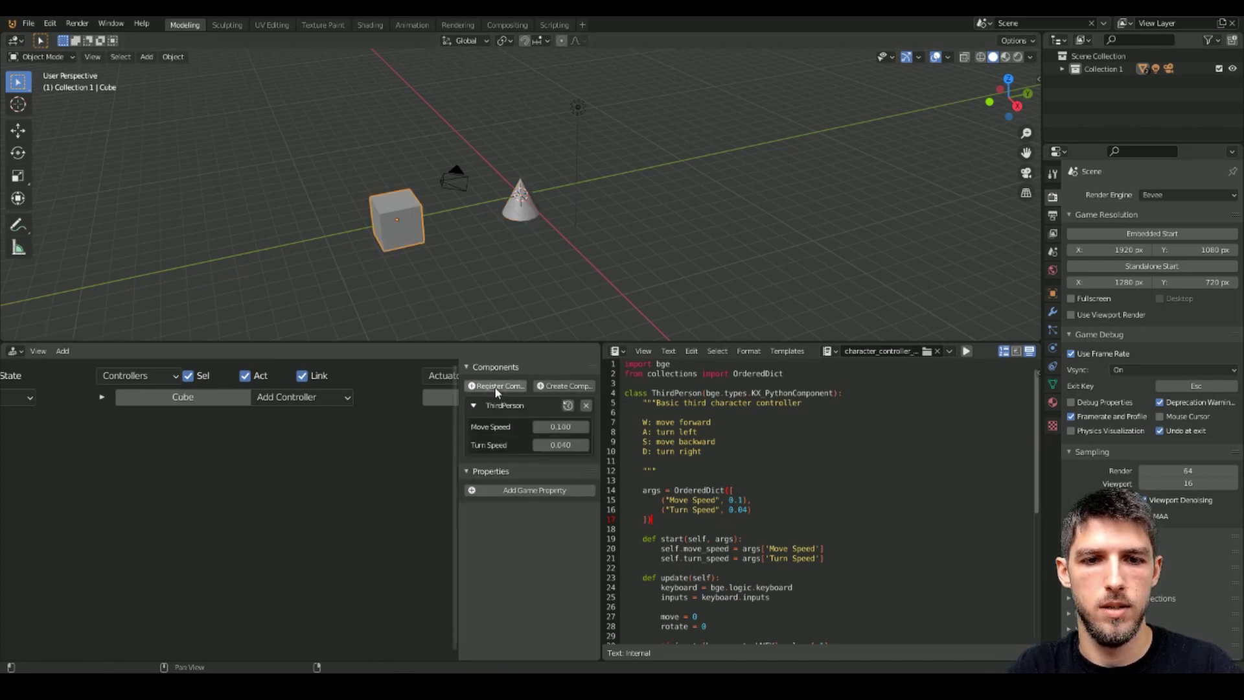
left_click(473, 405)
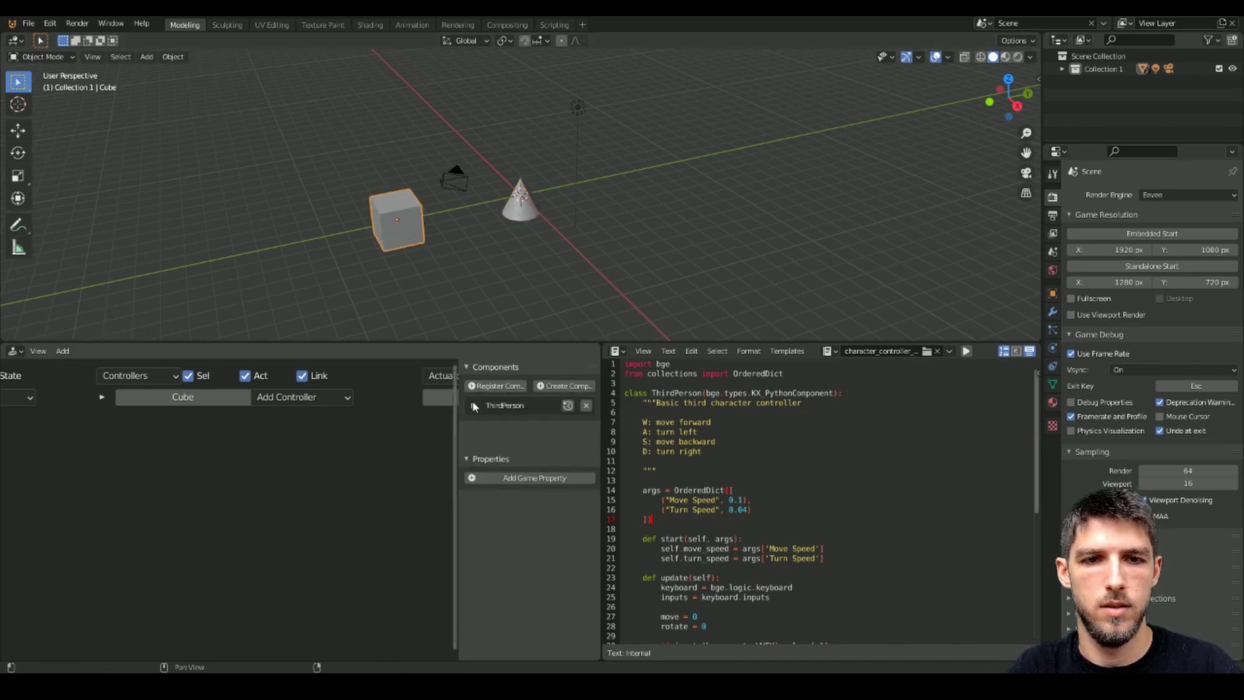
left_click(530, 206)
Register the character_controller_basic.ThirdPerson component on the cone.
left_click(502, 383)
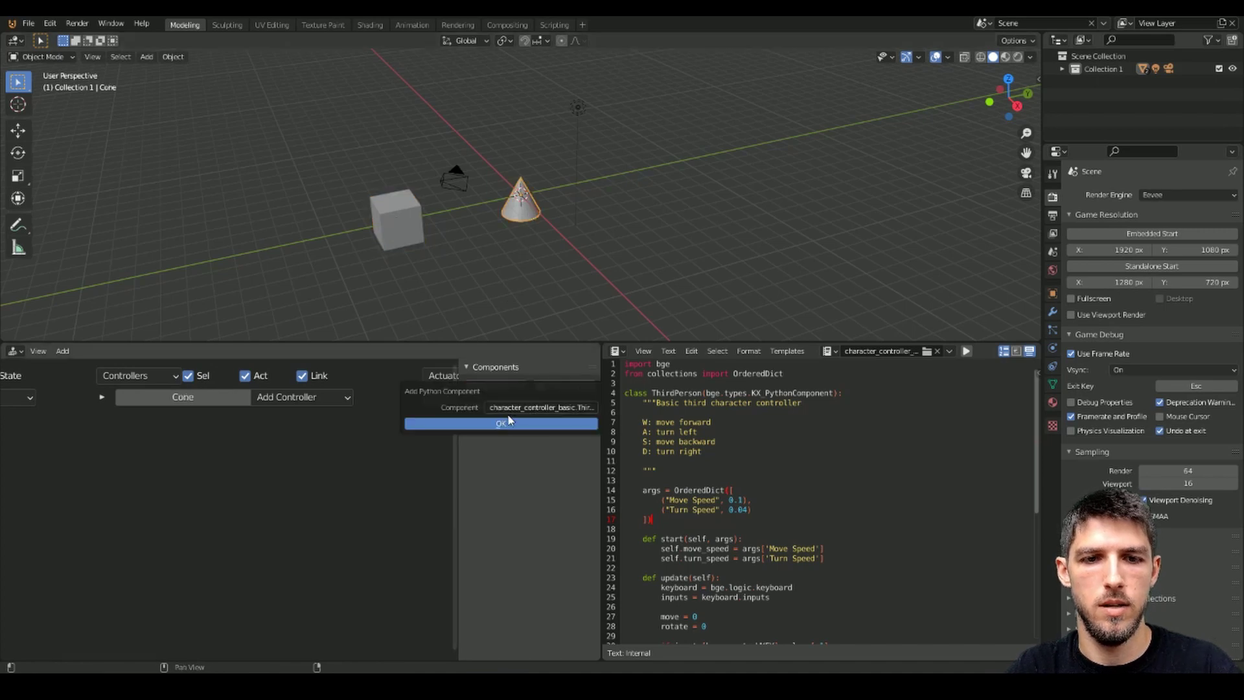
left_click(546, 409)
key("Return")
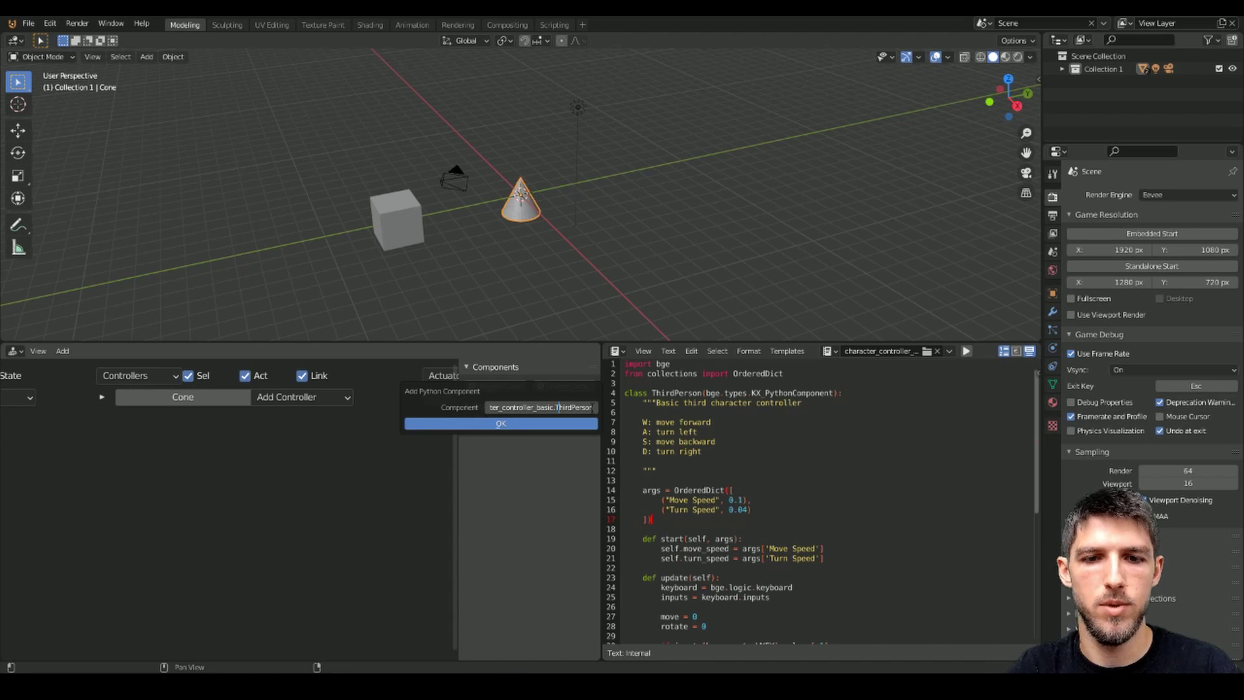
left_click(492, 409)
key("Home")
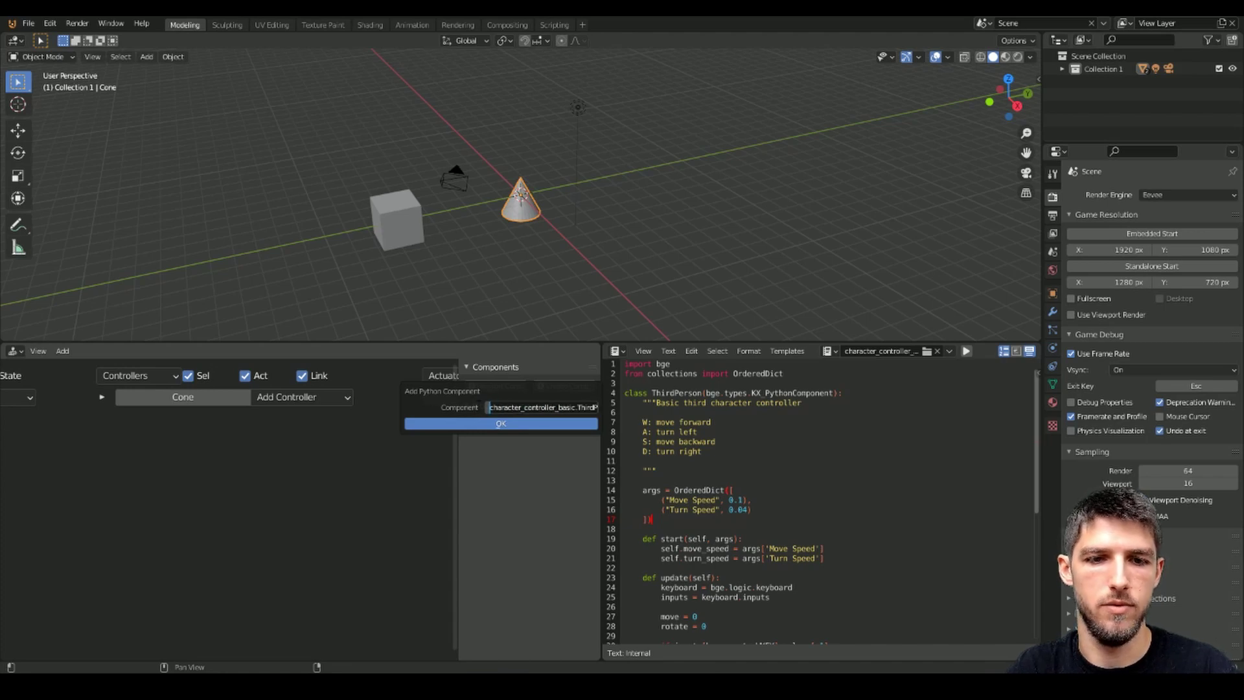
left_click(493, 424)
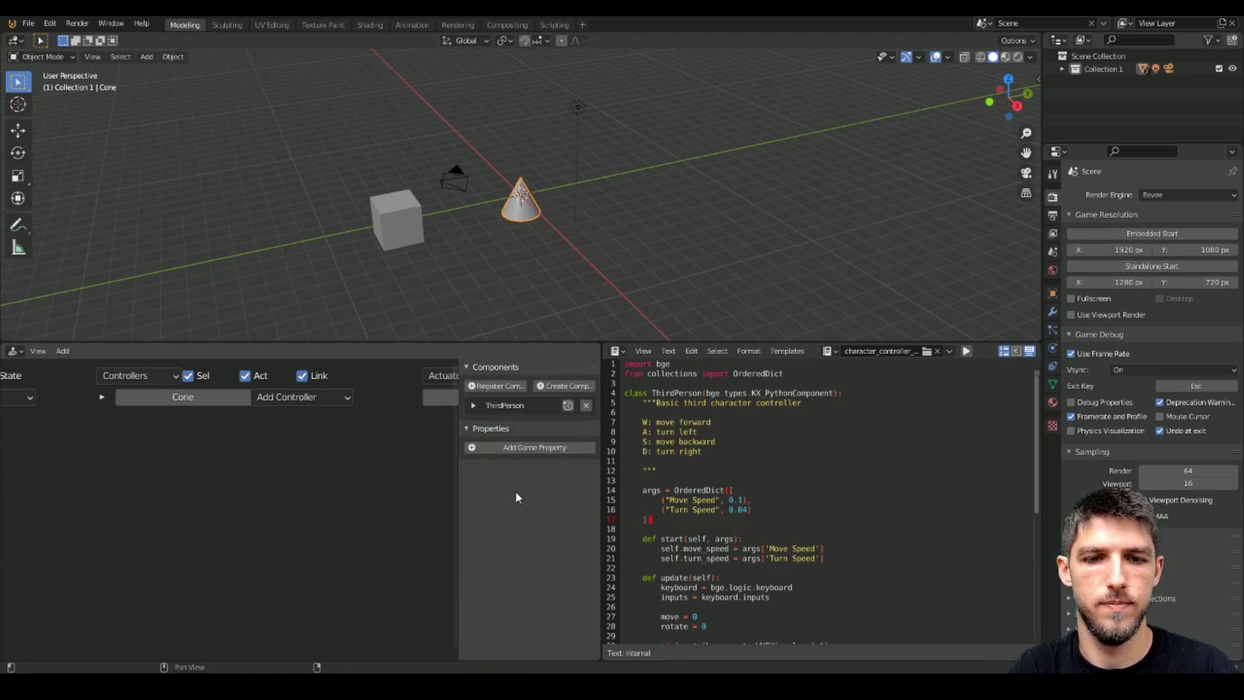
key("p")
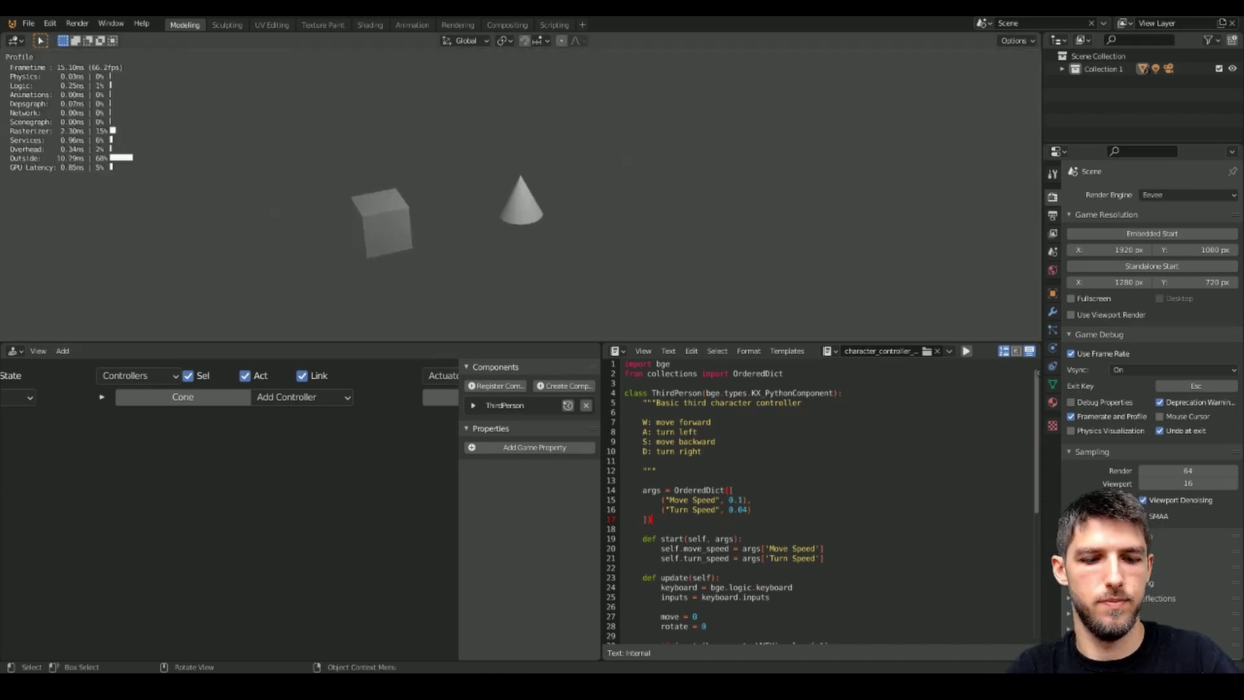
key("w")
key("d")
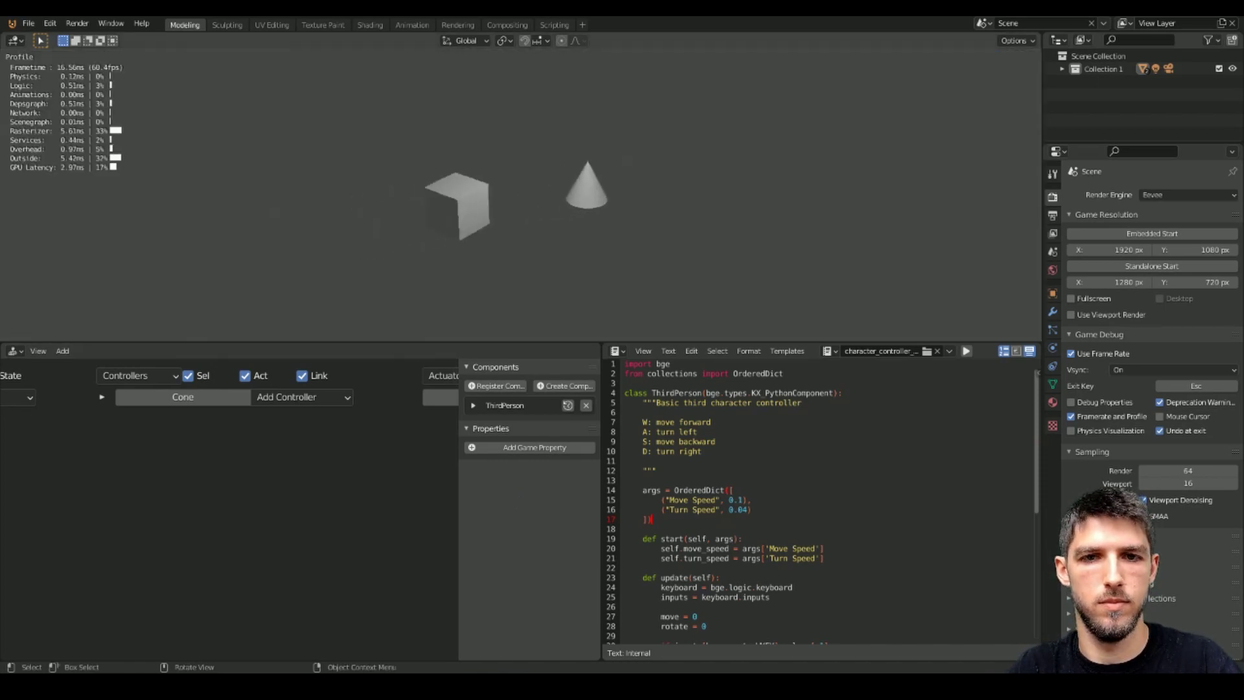
key("d")
key("w")
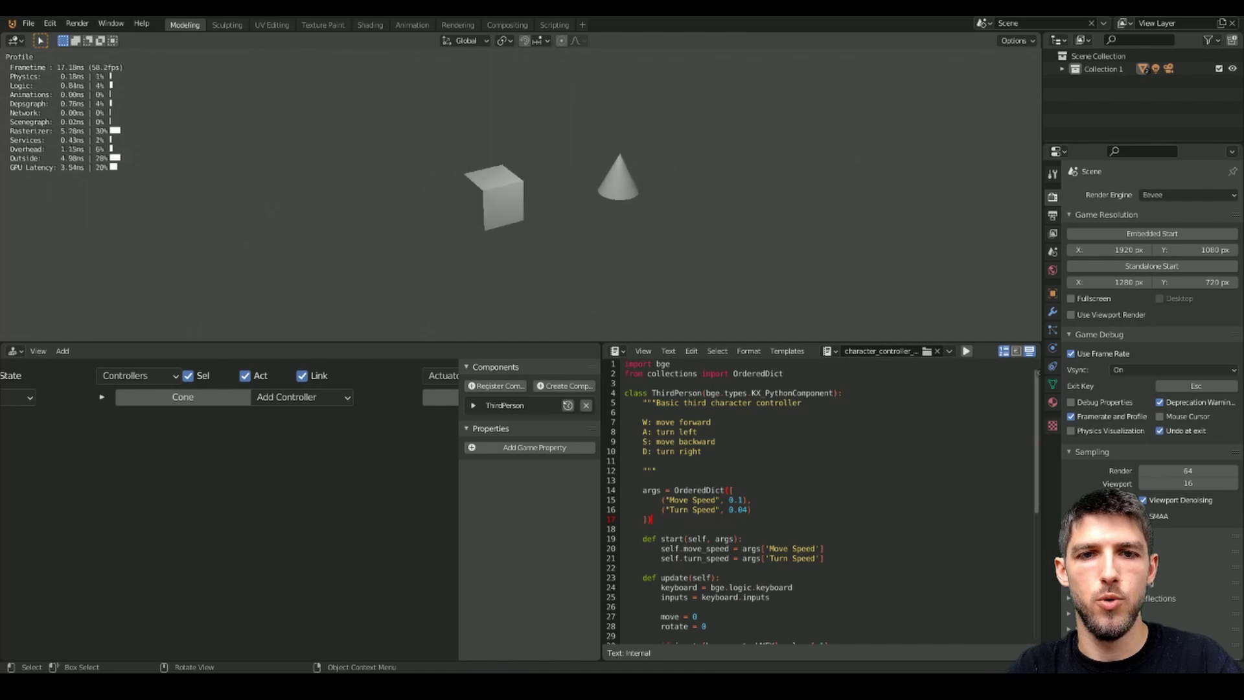
key("a")
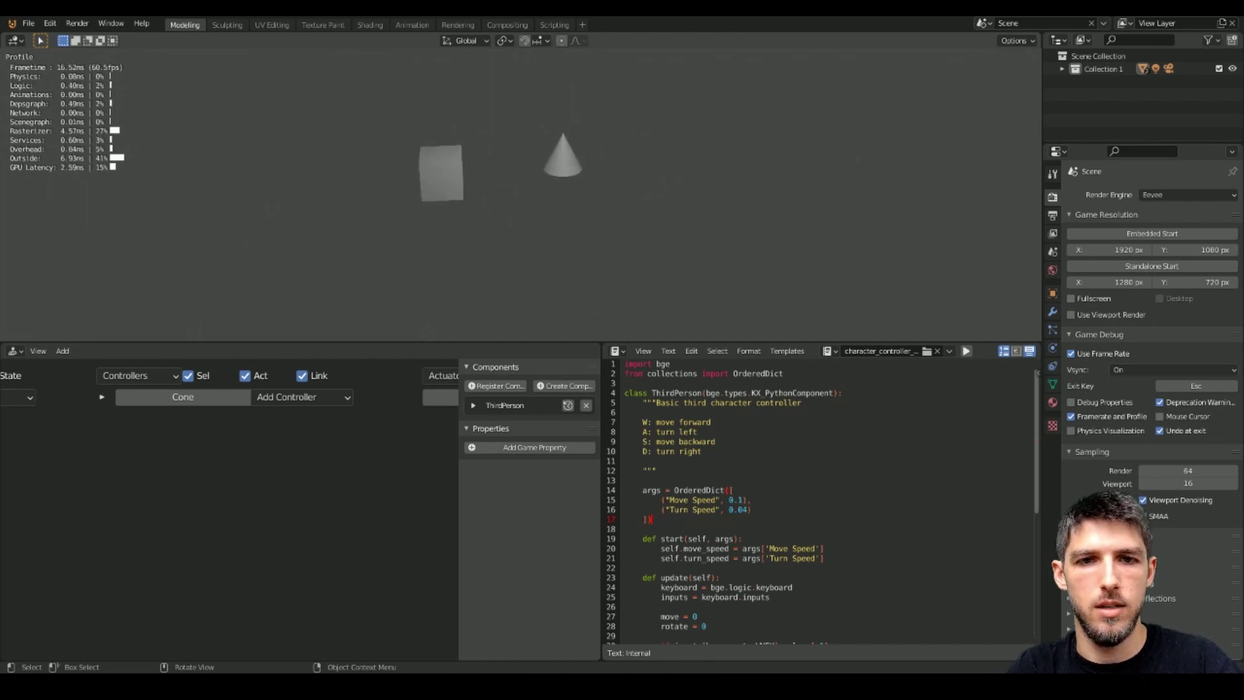
key("d")
key("w")
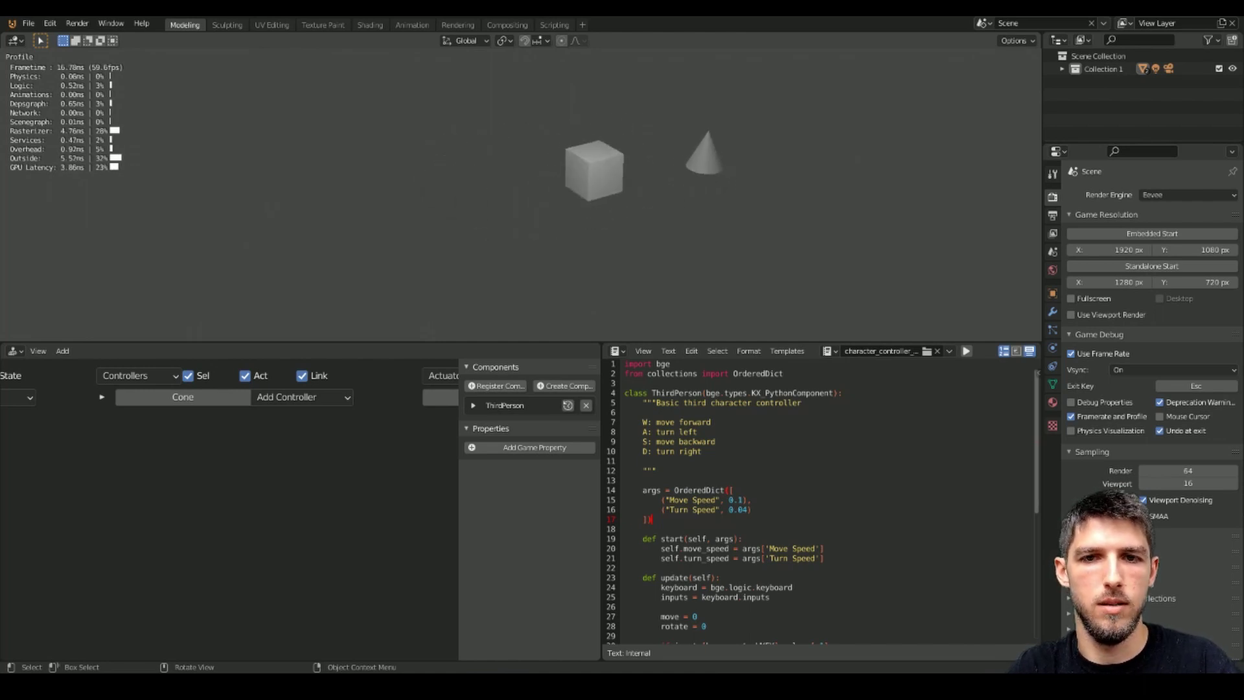
key("a")
key("d")
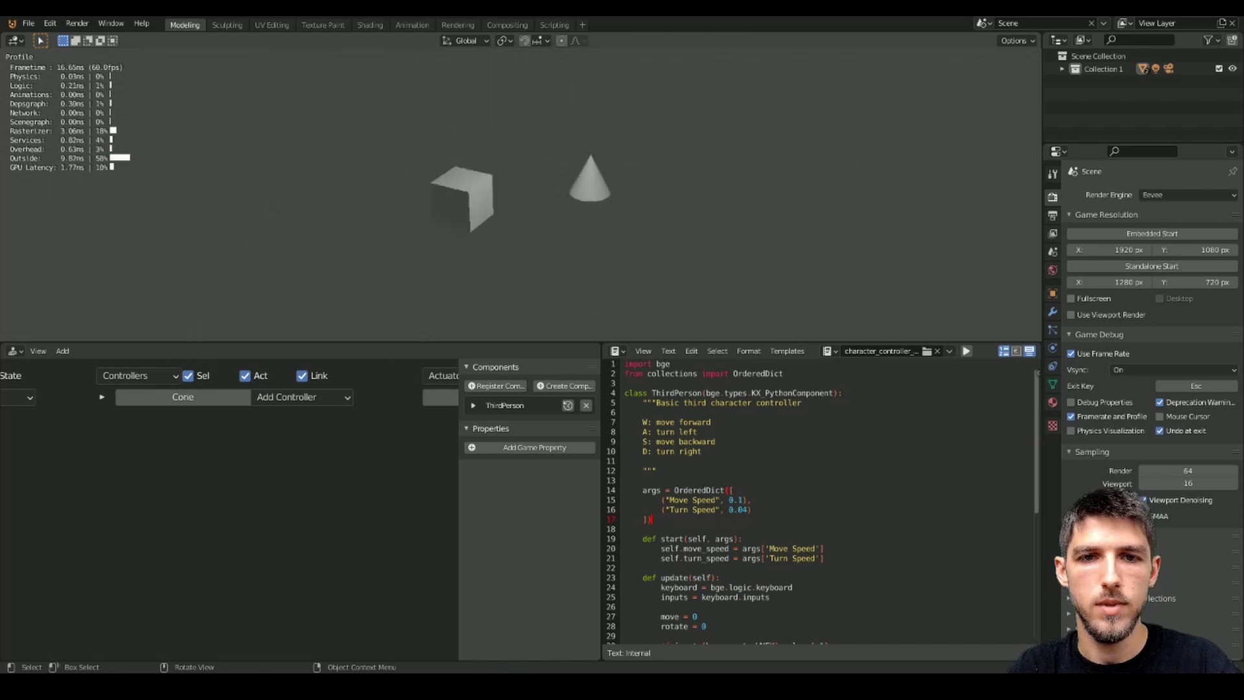
key("a")
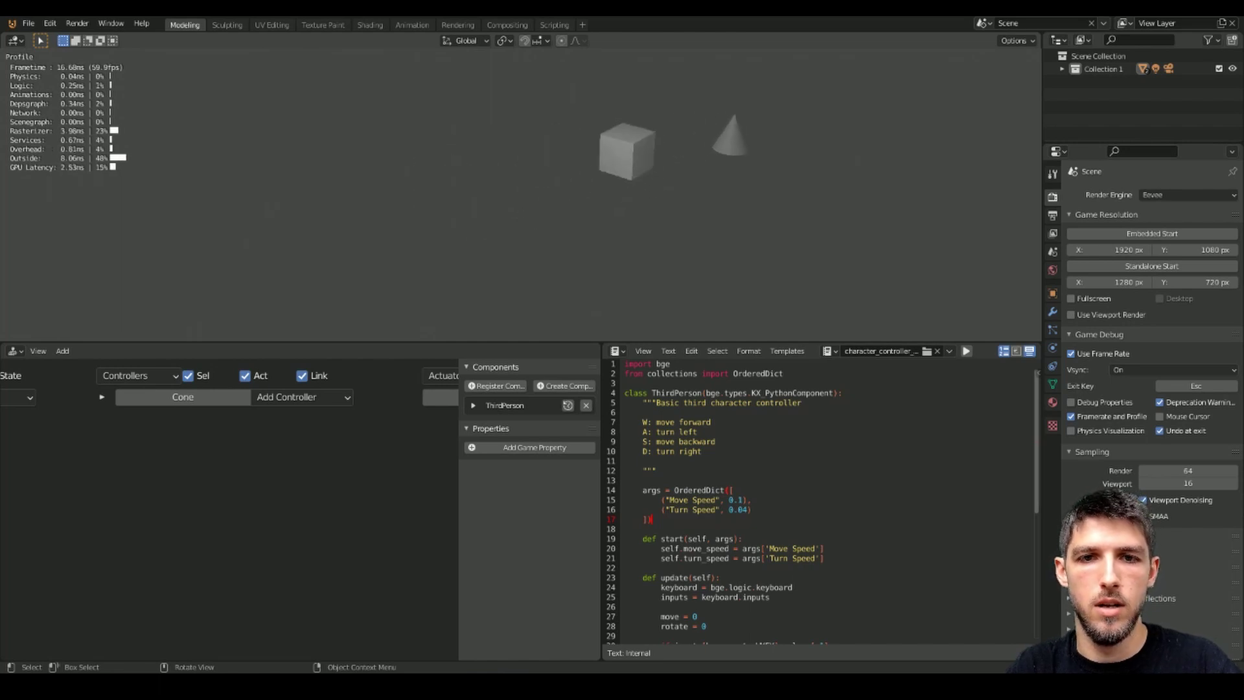
key("d")
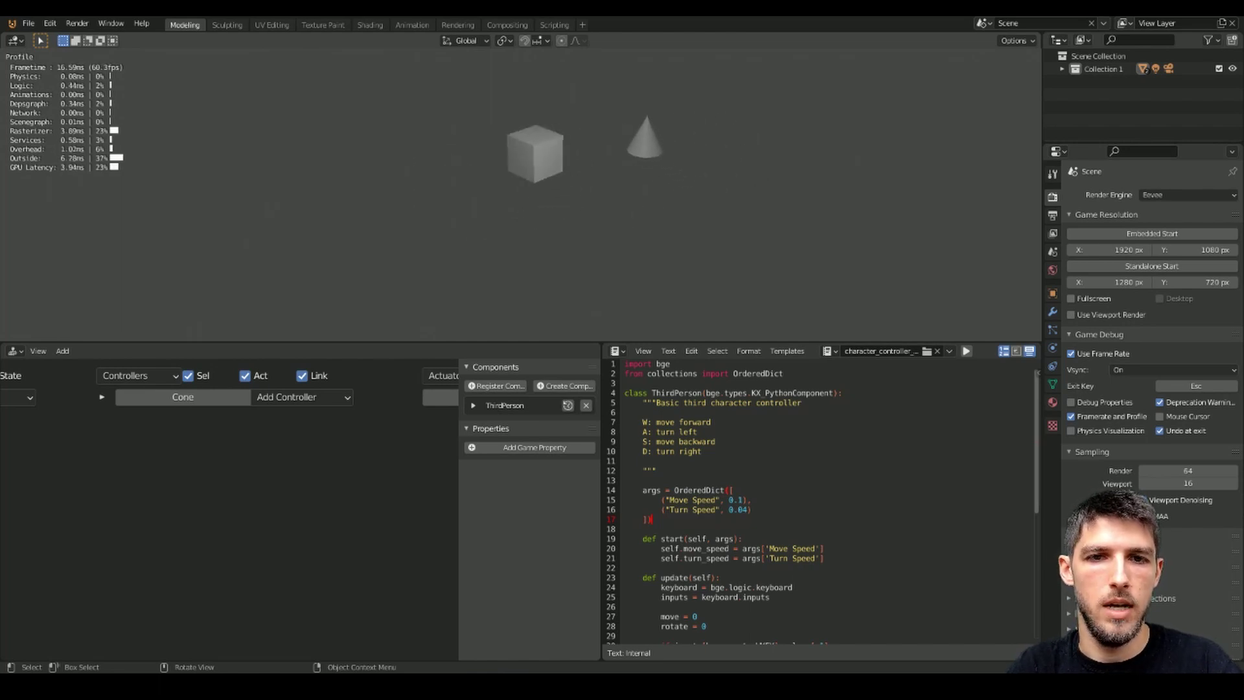
key("d")
key("w")
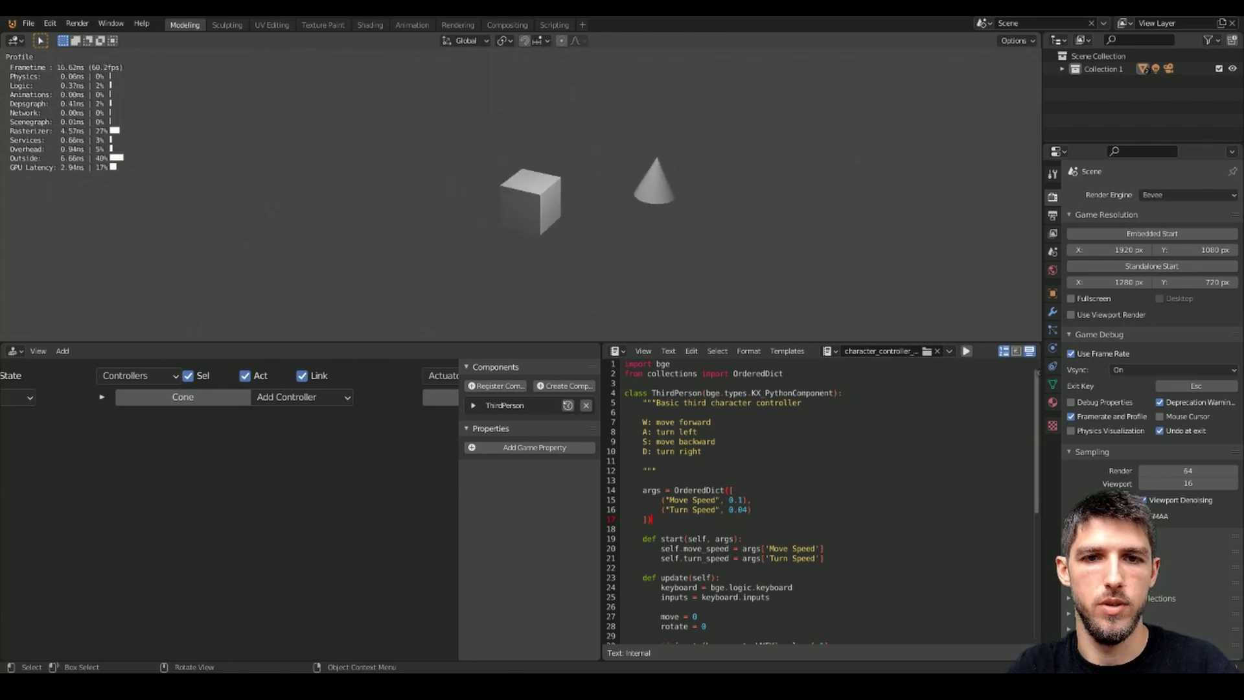
key("Escape")
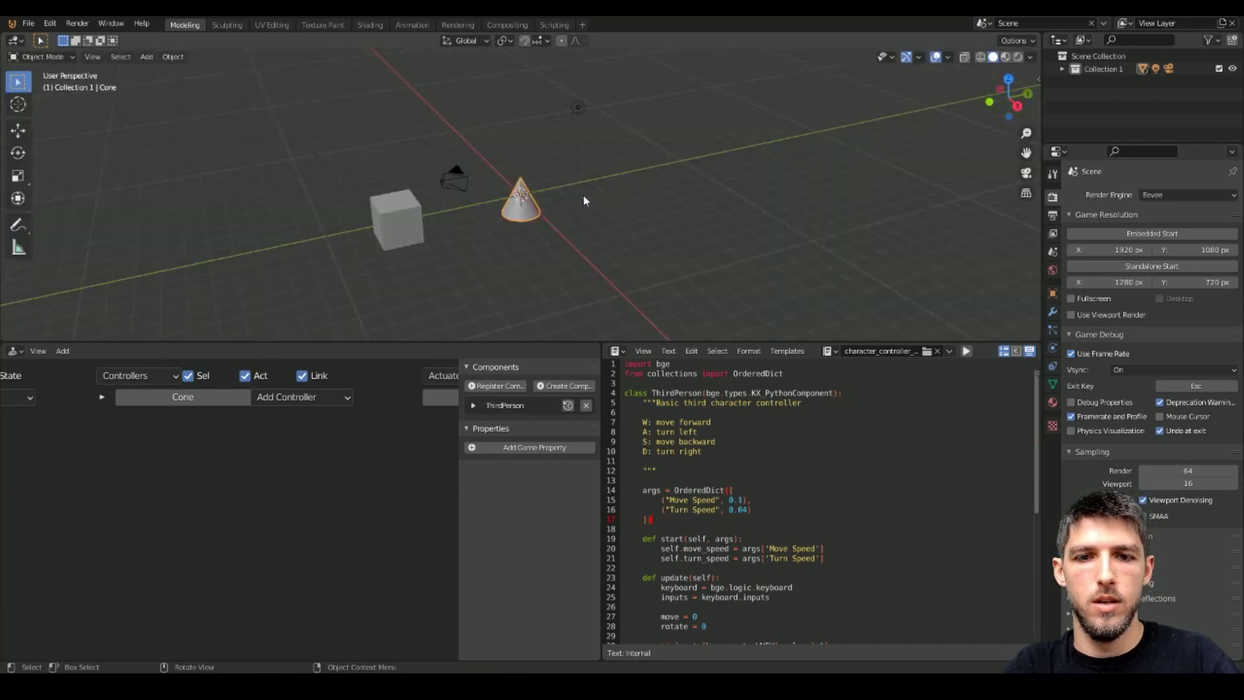
left_click(785, 352)
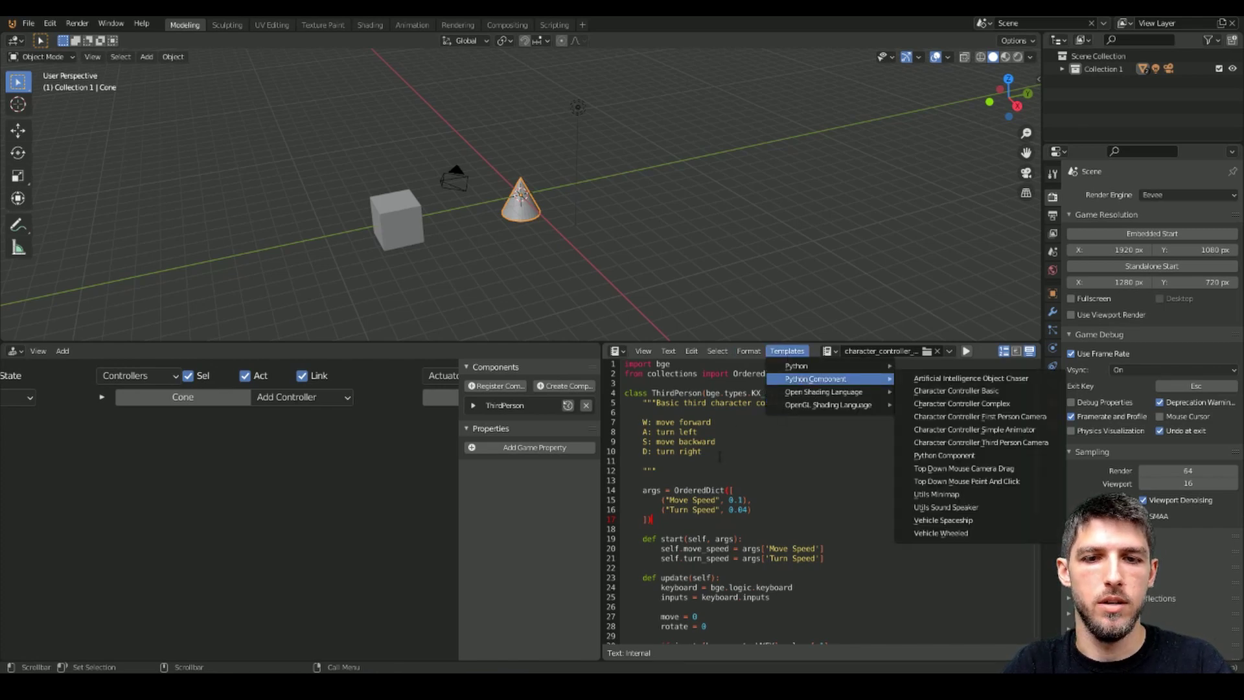
left_click(778, 474)
left_click(735, 431)
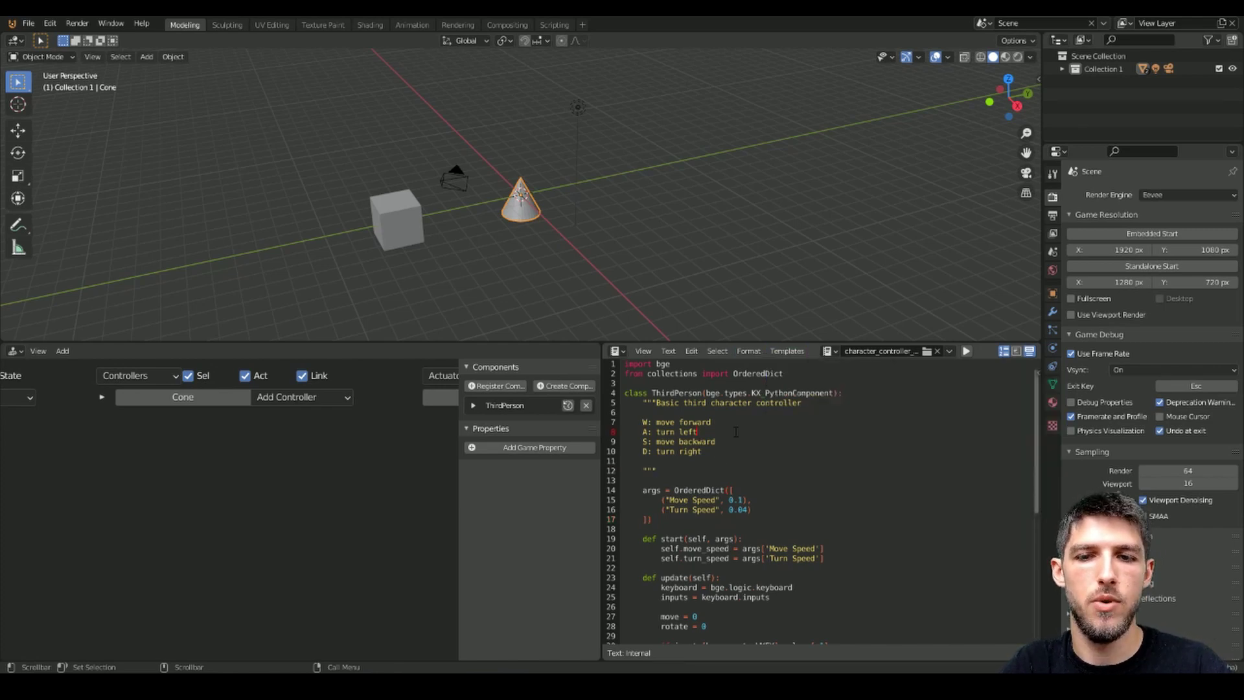